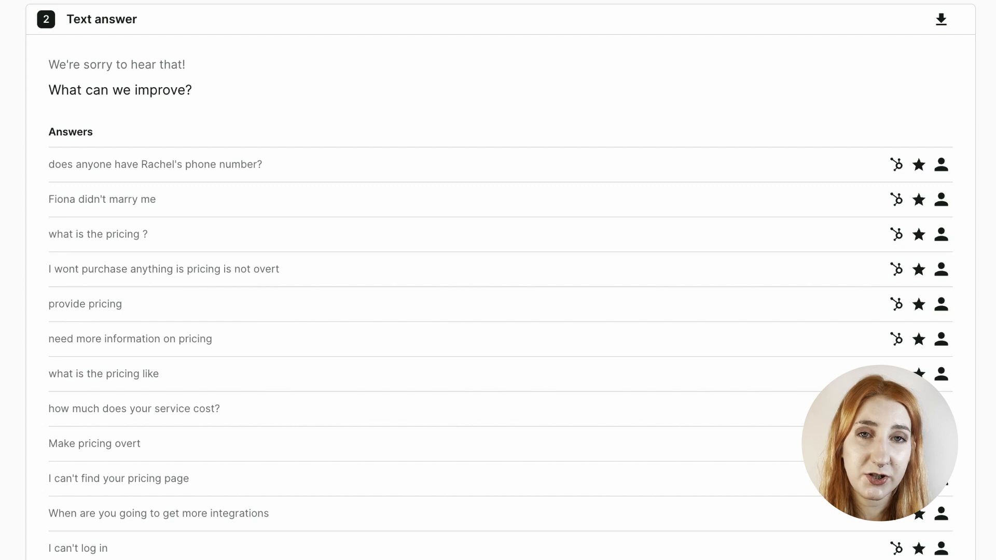
Step: Look through the text answers to the improvement questions in the sample survey results
scroll(498, 280, down, 20)
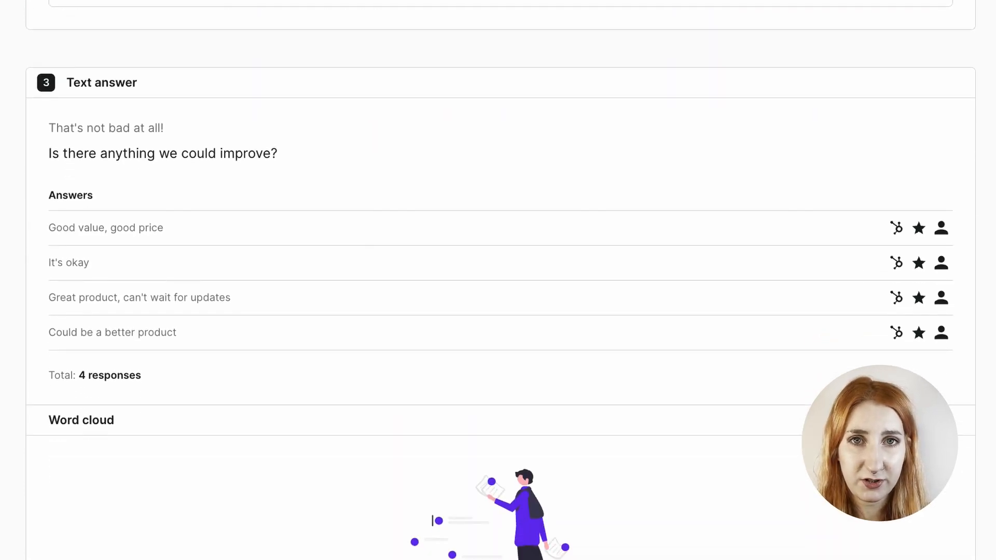
scroll(498, 280, down, 3)
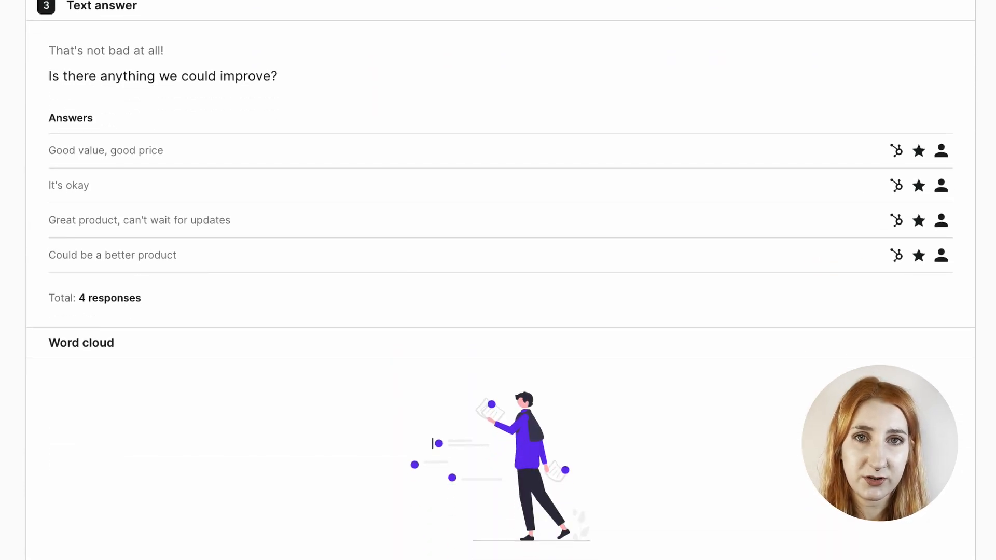
scroll(498, 280, down, 15)
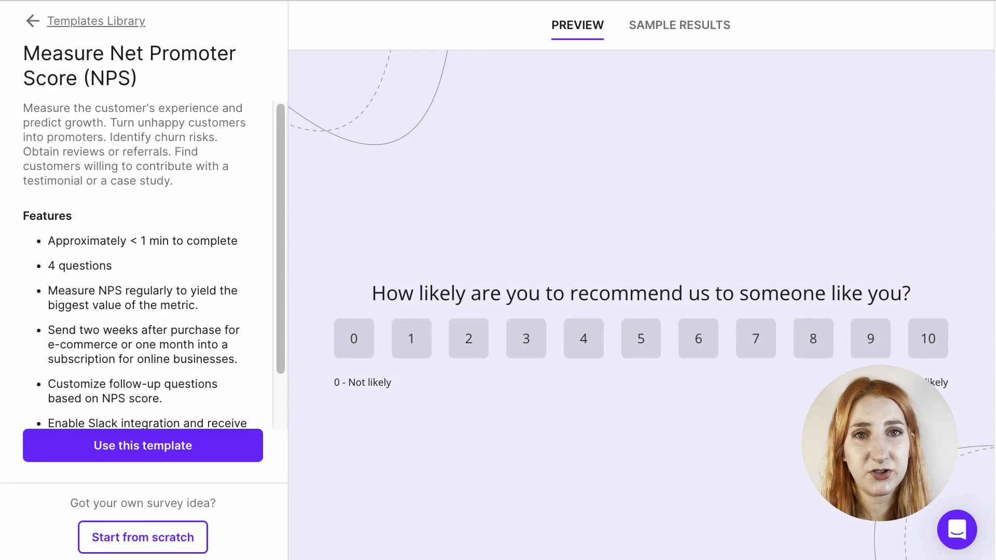
Step: Create a survey from the Measure Net Promoter Score (NPS) template and open the logic of its first question
click(169, 461)
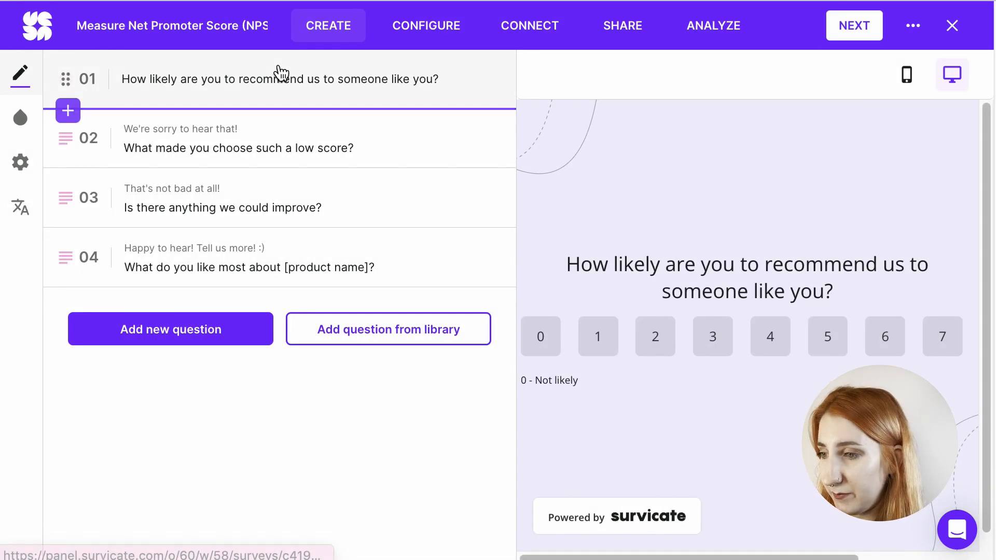
click(280, 73)
click(132, 77)
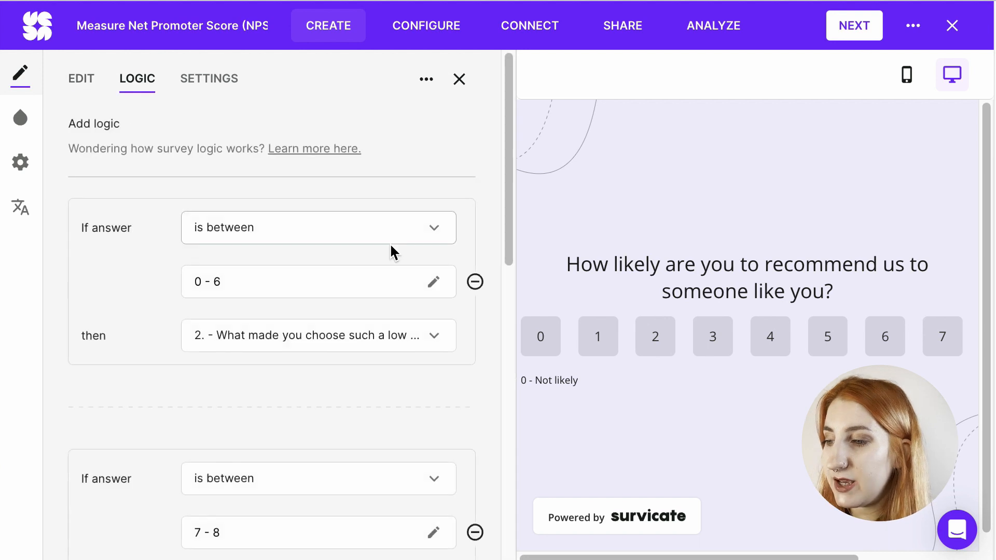
Step: Examine the score-based branching rules of the first question, and open the logic of the second question
drag(512, 205, 487, 249)
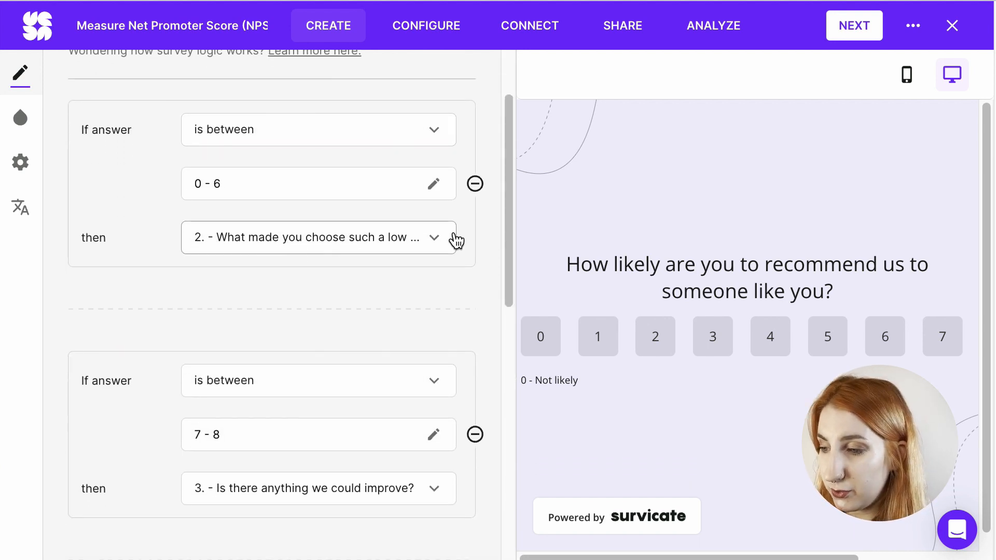
drag(510, 233, 500, 306)
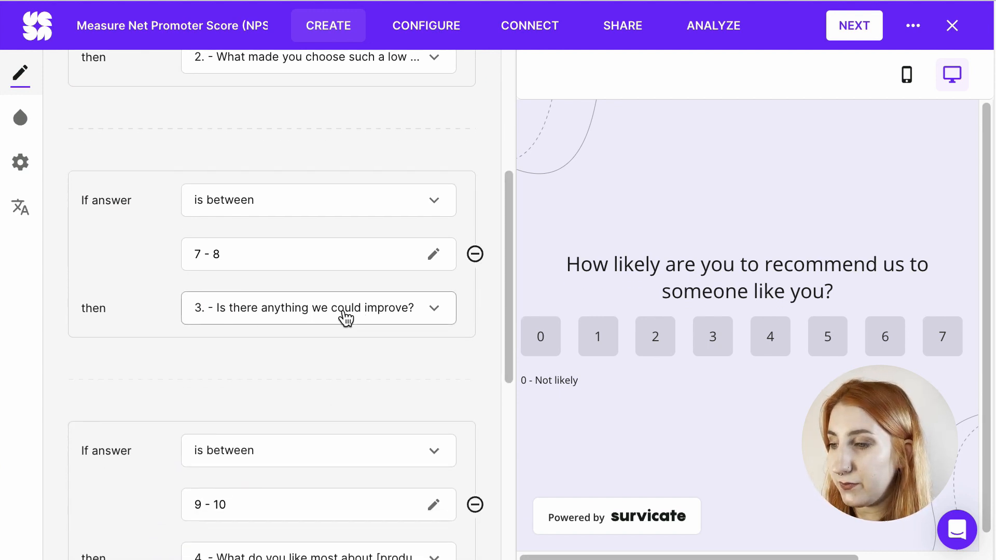
drag(507, 309, 491, 382)
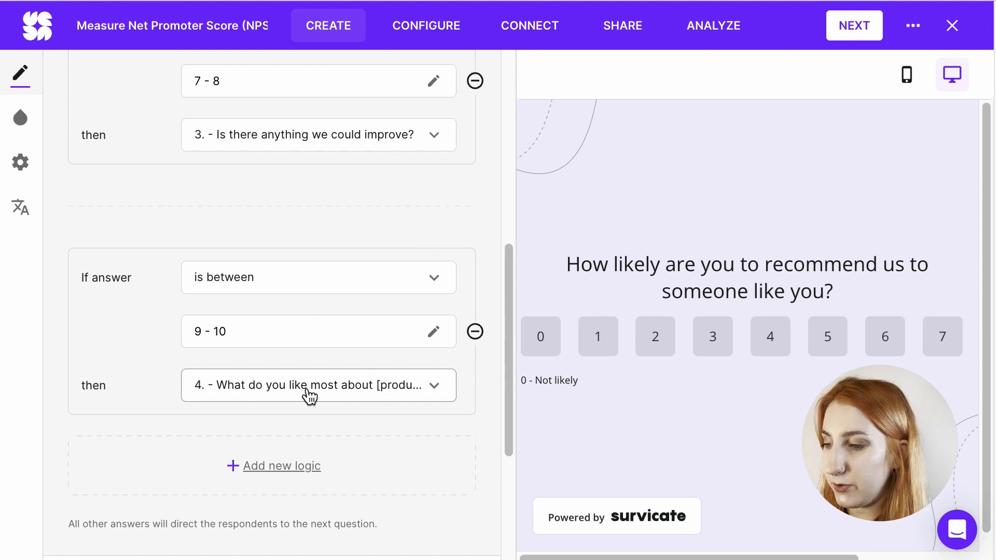
drag(511, 309, 519, 415)
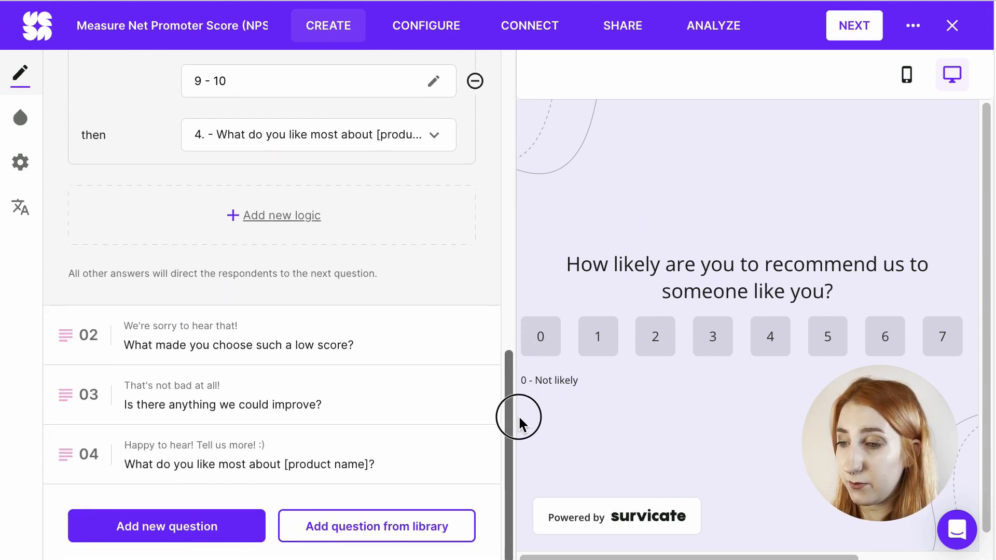
click(334, 347)
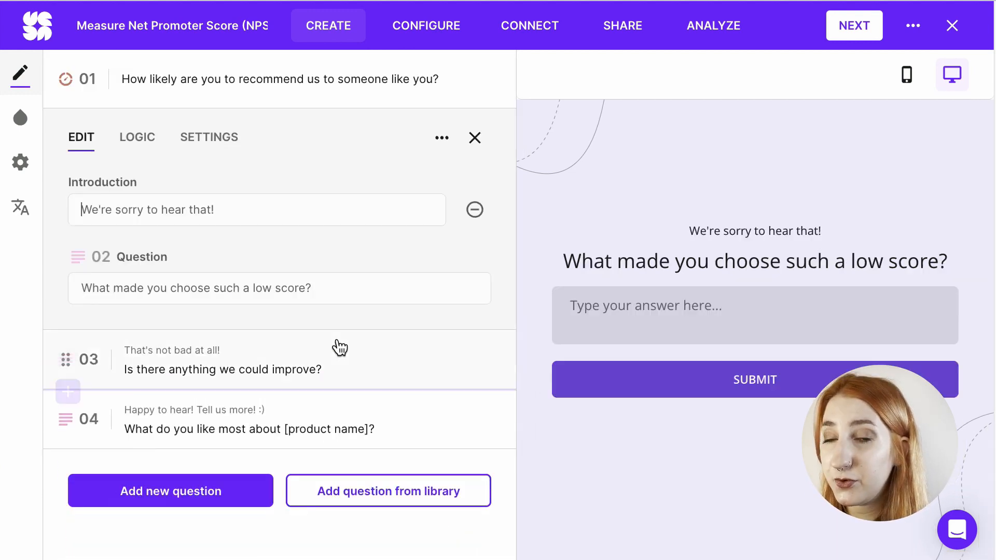
click(151, 141)
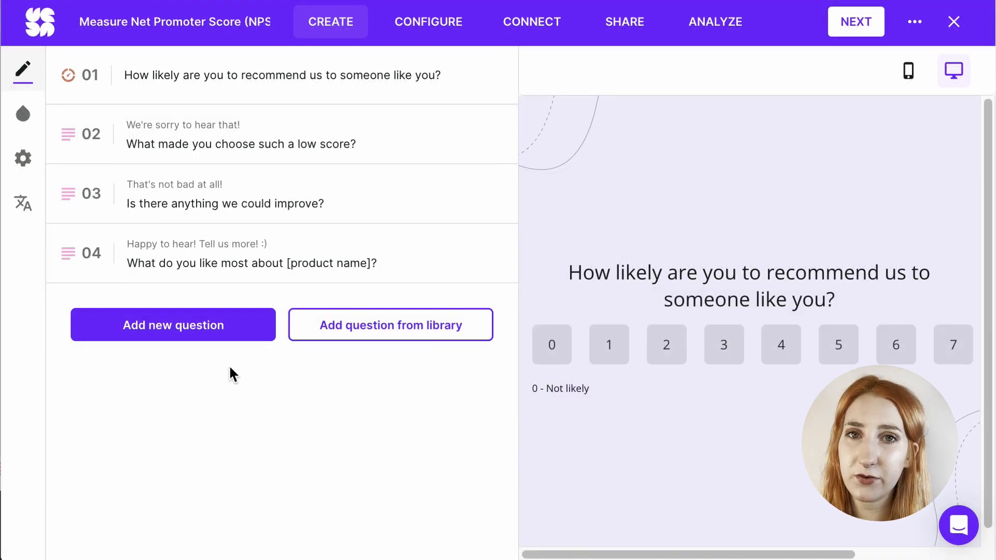
Step: Add a thank you screen as the fifth item with the message "Would you mind leaving us a review?"
click(191, 335)
click(161, 305)
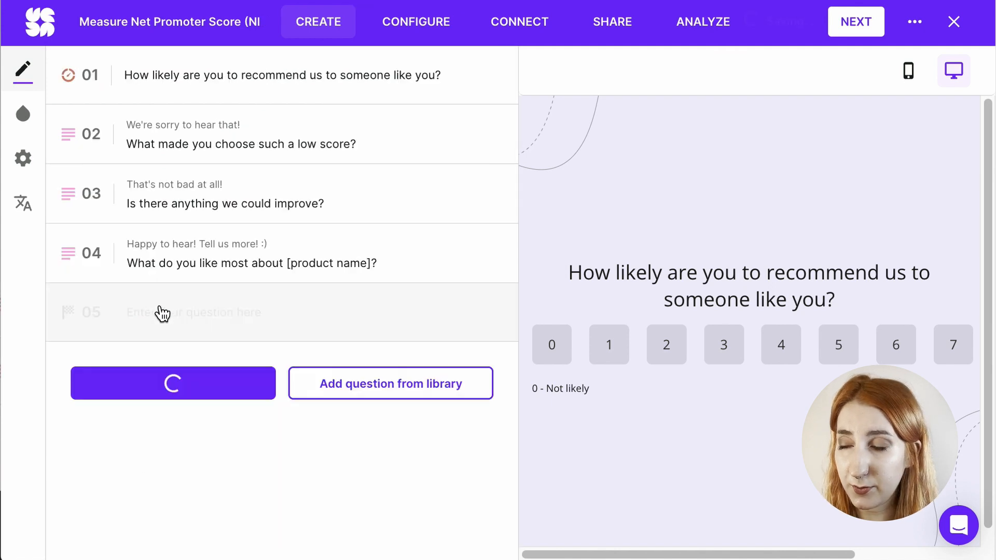
click(244, 391)
text(Would )
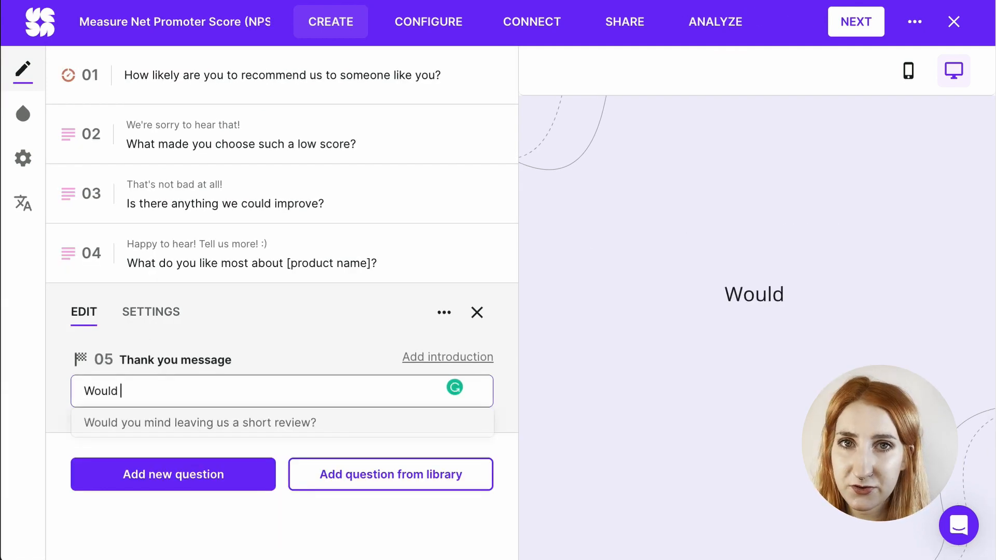
text(you mind leaving us a review?)
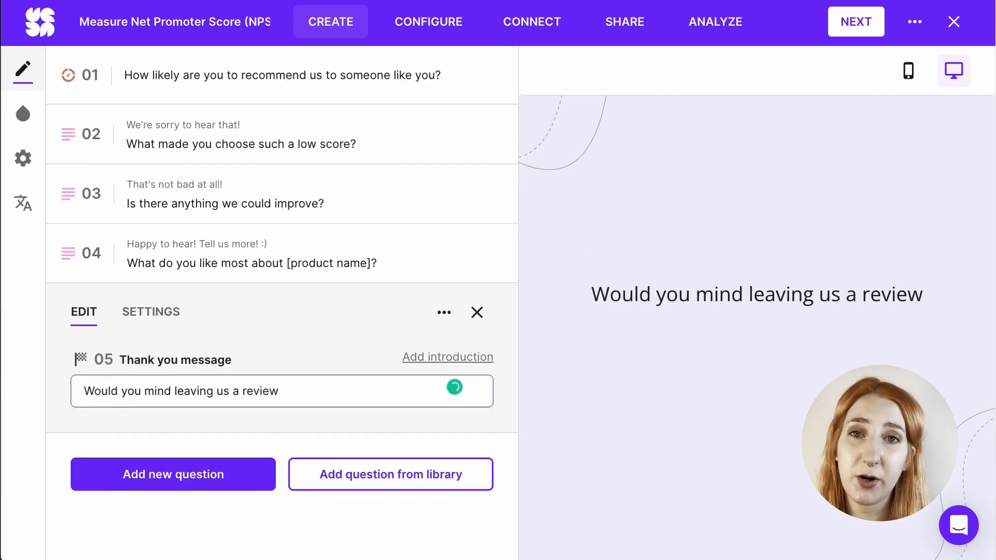
click(172, 315)
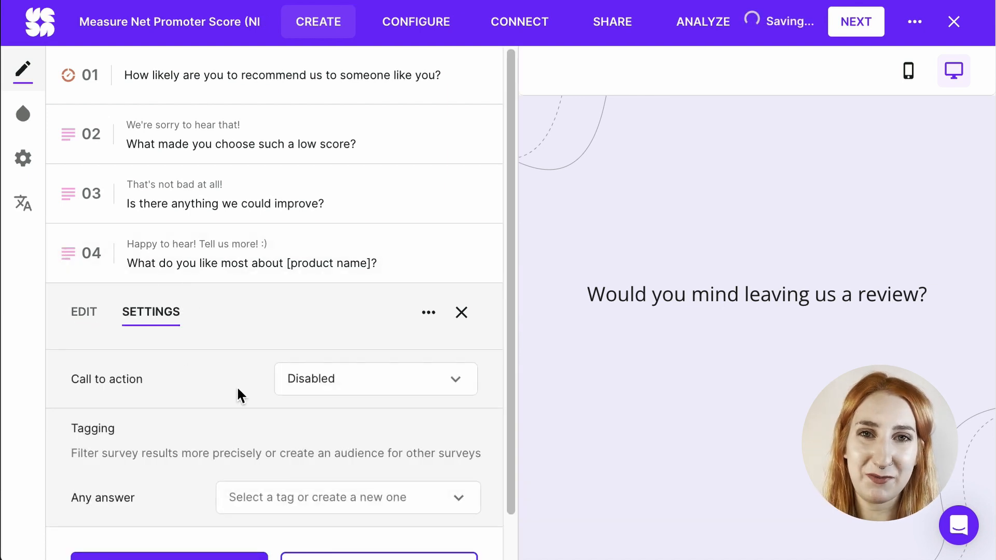
click(362, 389)
click(340, 438)
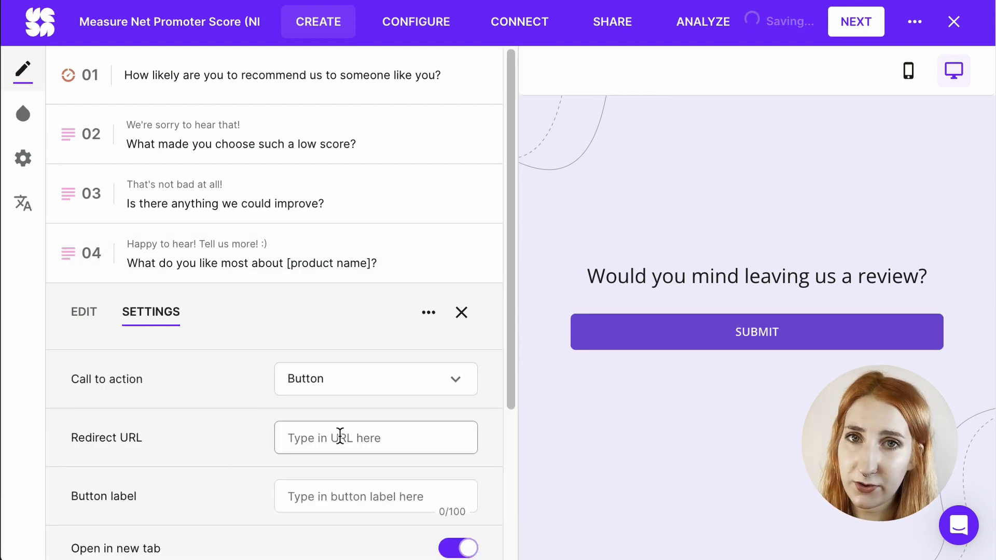
click(340, 438)
text(www.g2.com)
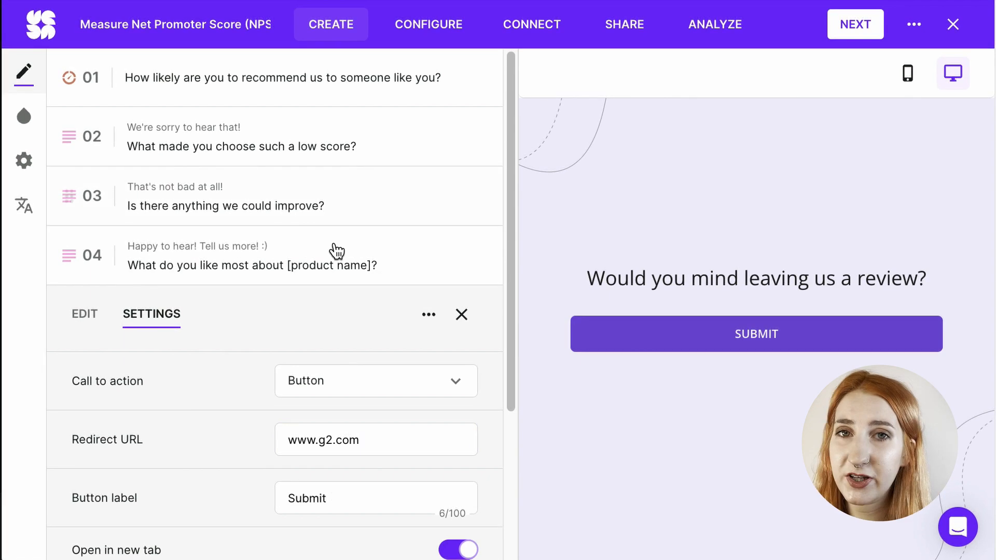
Step: Add logic to question 4 so that an answer with any value leads to "5. - Would you mind leaving us a review?"
click(299, 262)
click(152, 243)
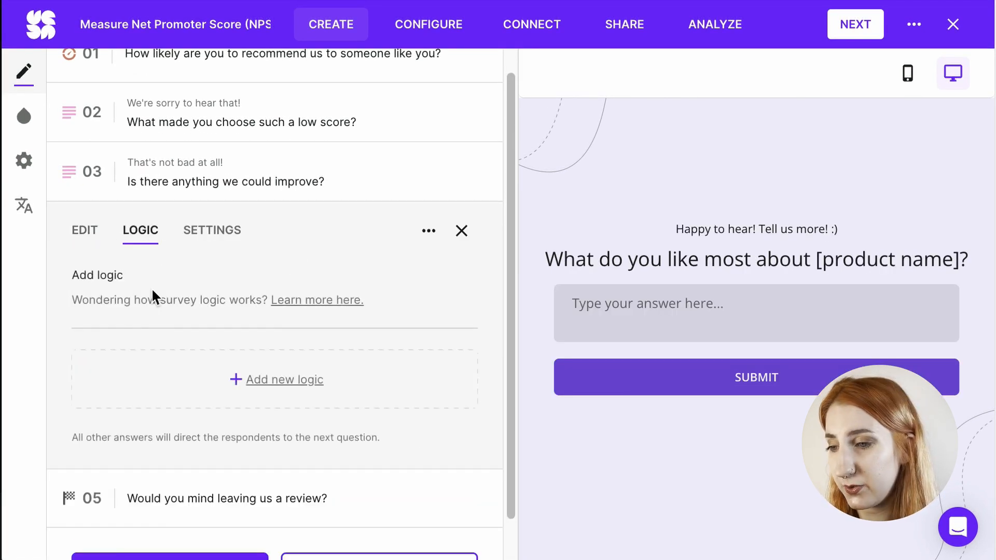
click(275, 395)
click(273, 390)
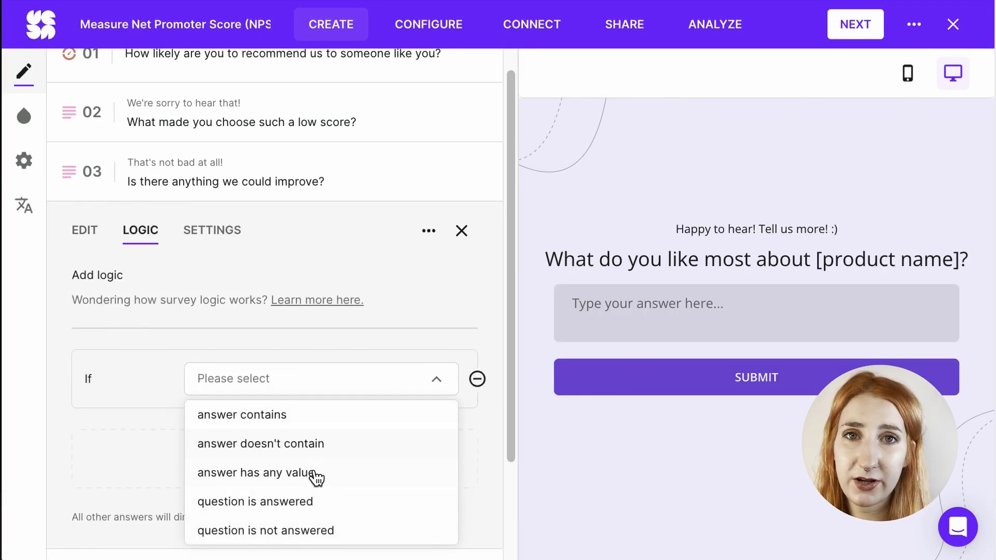
click(313, 475)
click(287, 443)
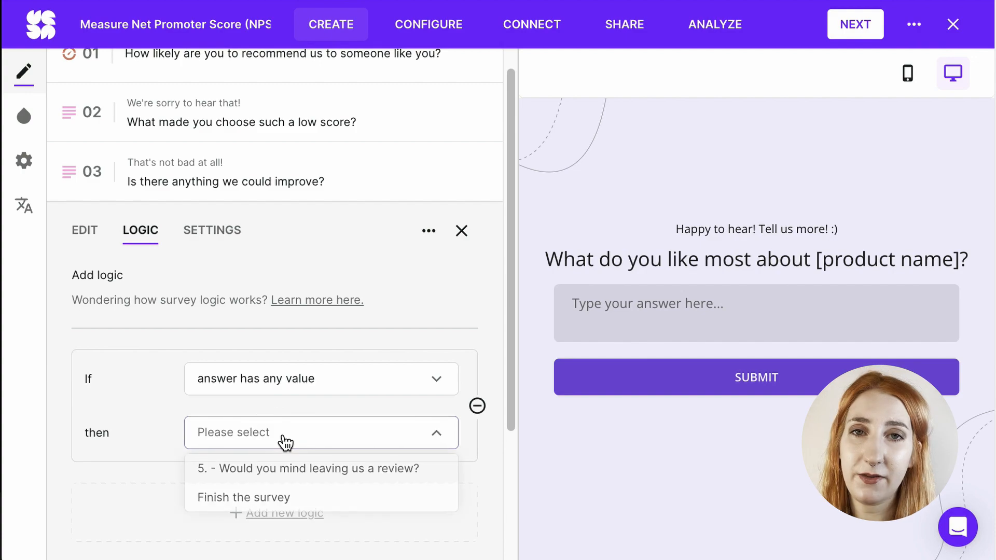
click(295, 470)
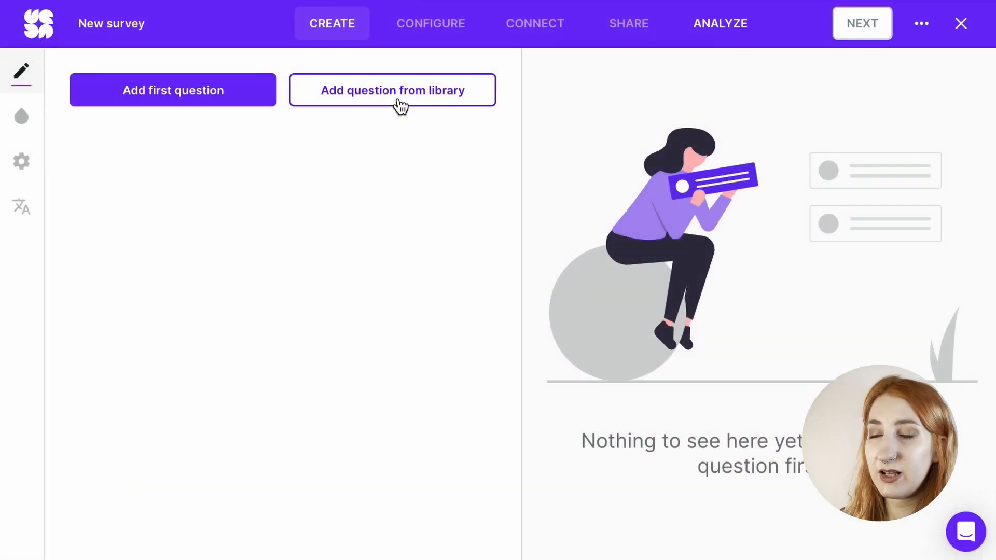
Step: In the new survey, search the question library for "satisfied" and add "How satisfied are you with our product?" as Rating scale - Classic CSAT - text buttons
click(397, 98)
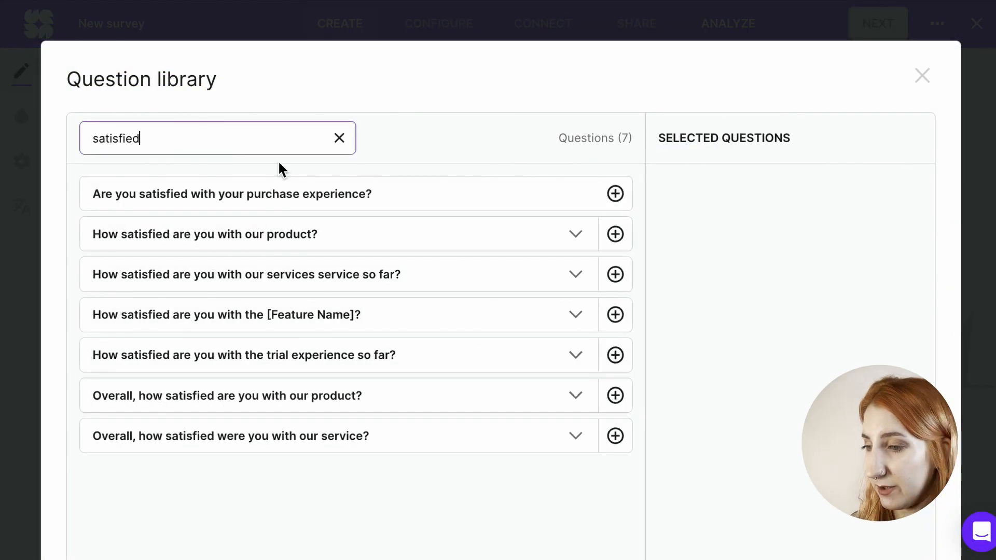
click(606, 241)
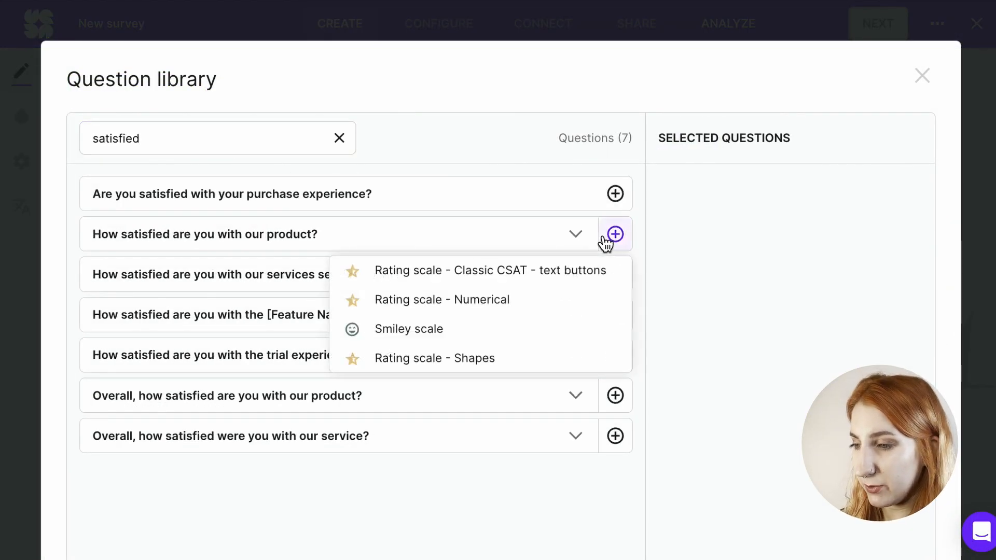
click(556, 279)
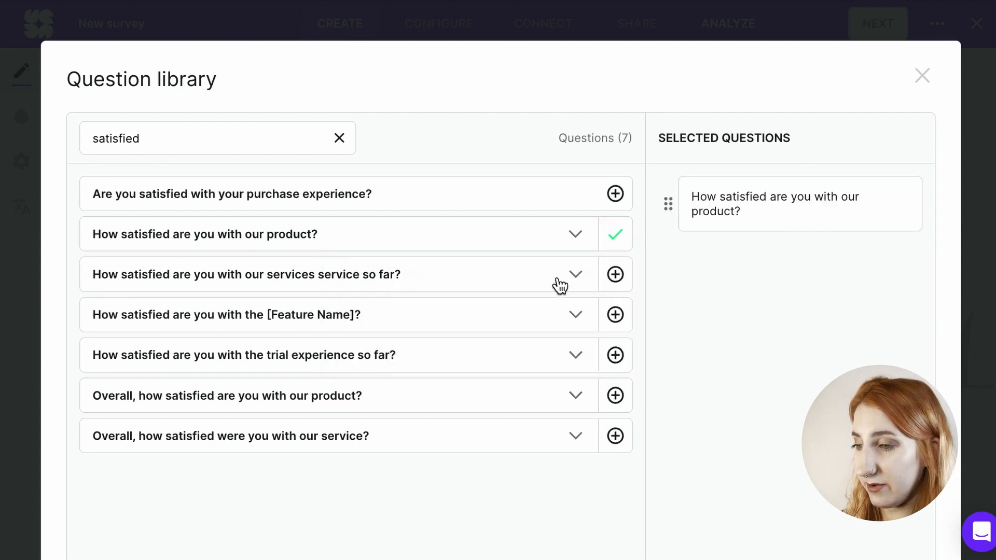
scroll(835, 218, down, 3)
click(793, 474)
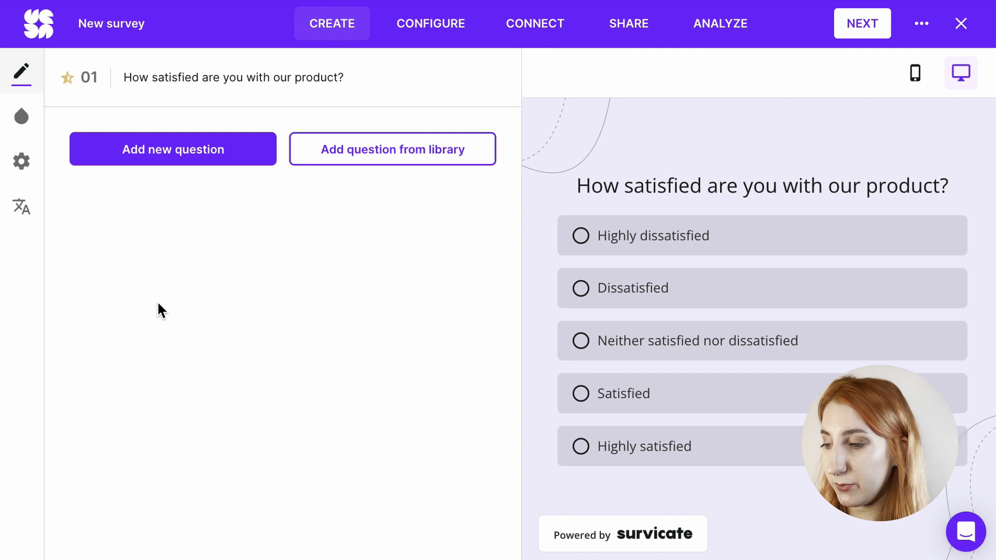
Step: Add three Text answer questions below the satisfaction question
click(171, 161)
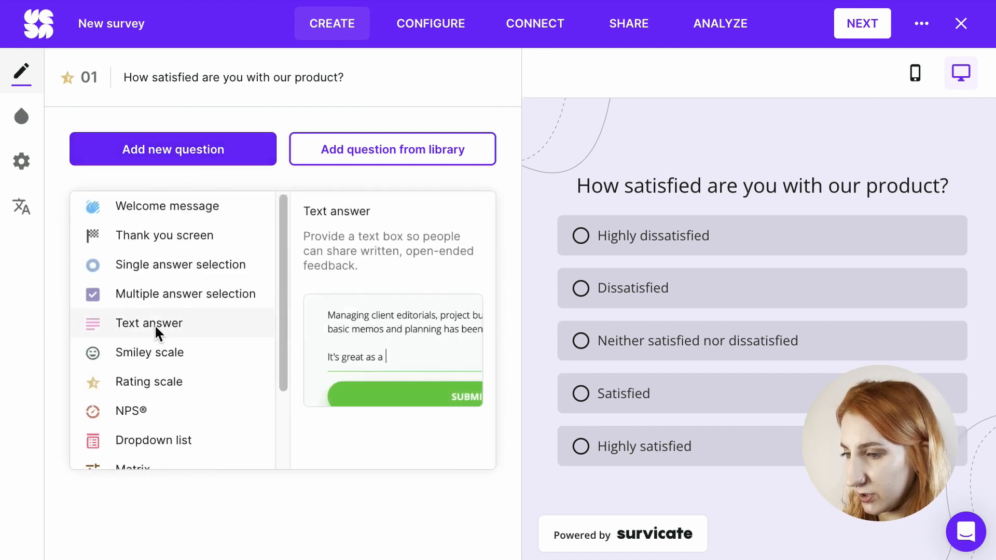
click(155, 324)
click(162, 298)
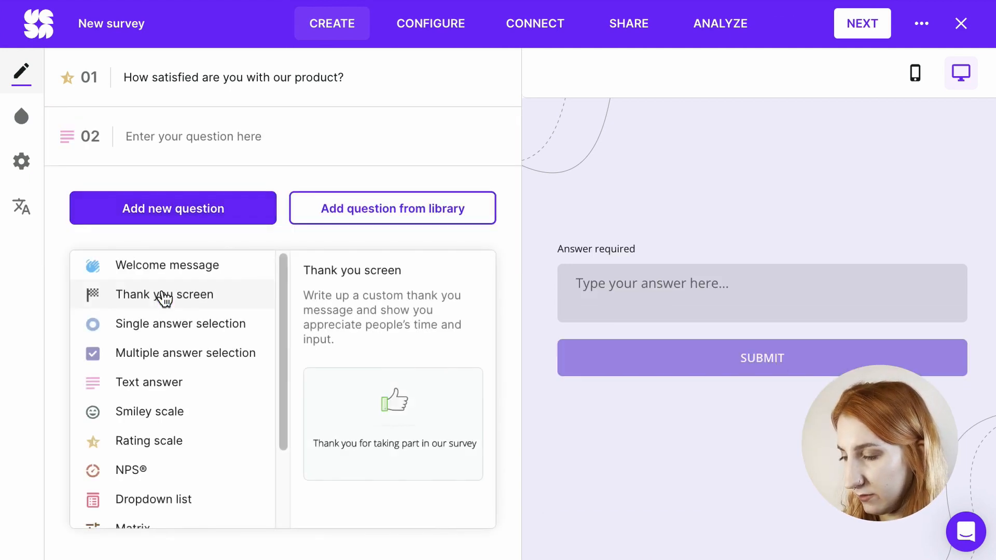
click(165, 384)
click(164, 353)
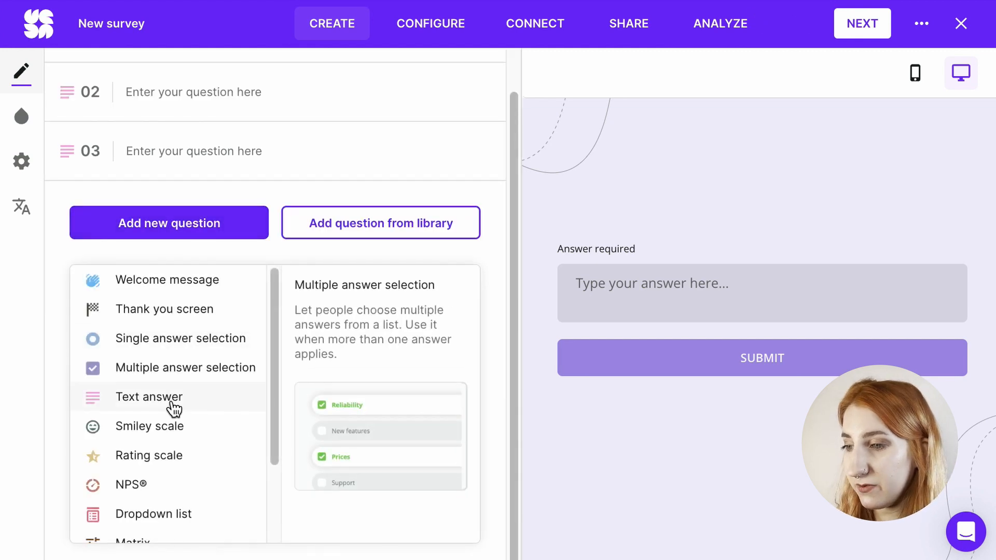
click(174, 398)
Step: Give question 2 the introduction "Sorry to hear that." and the question text "What should we improve?"
click(219, 154)
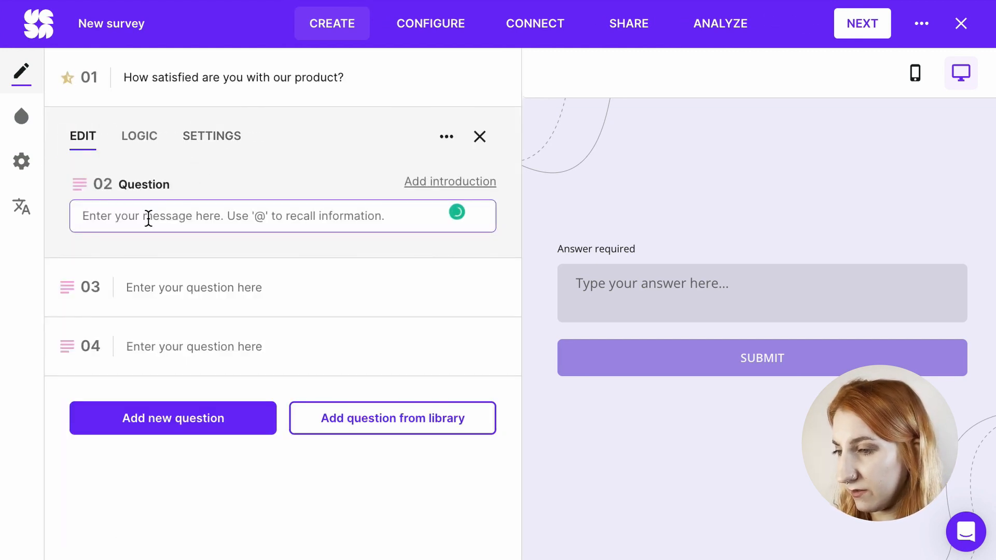
click(467, 185)
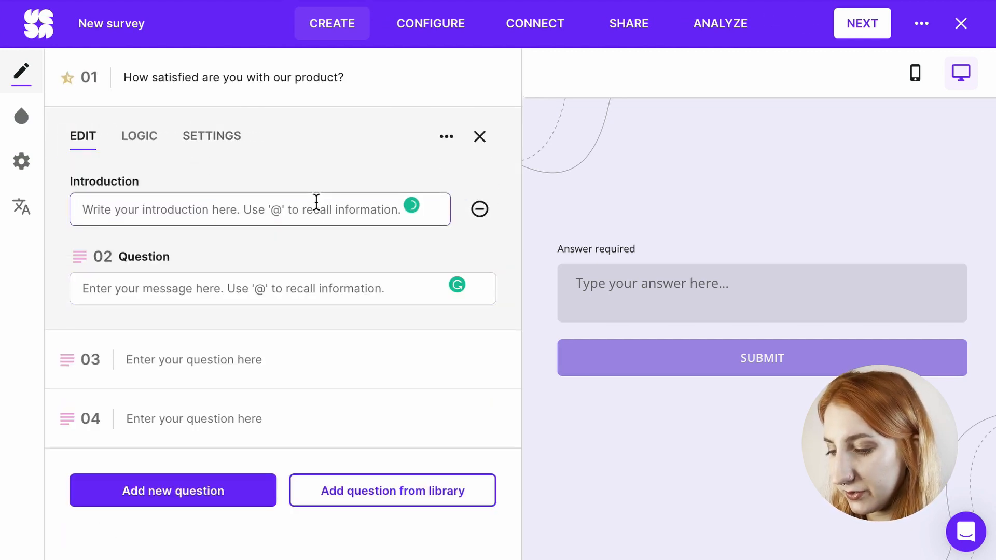
text(Sorry to hear tha)
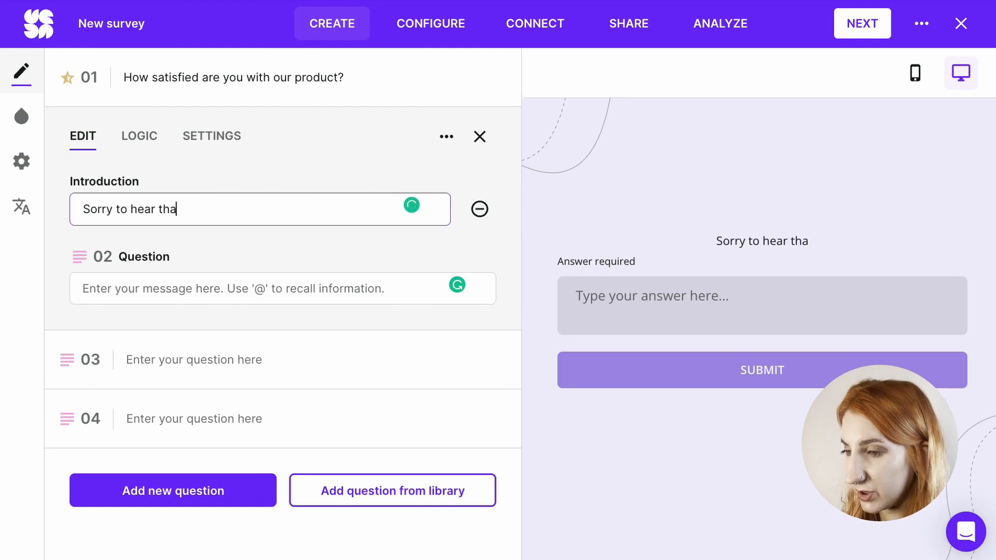
text(t.)
click(297, 291)
text(Wh)
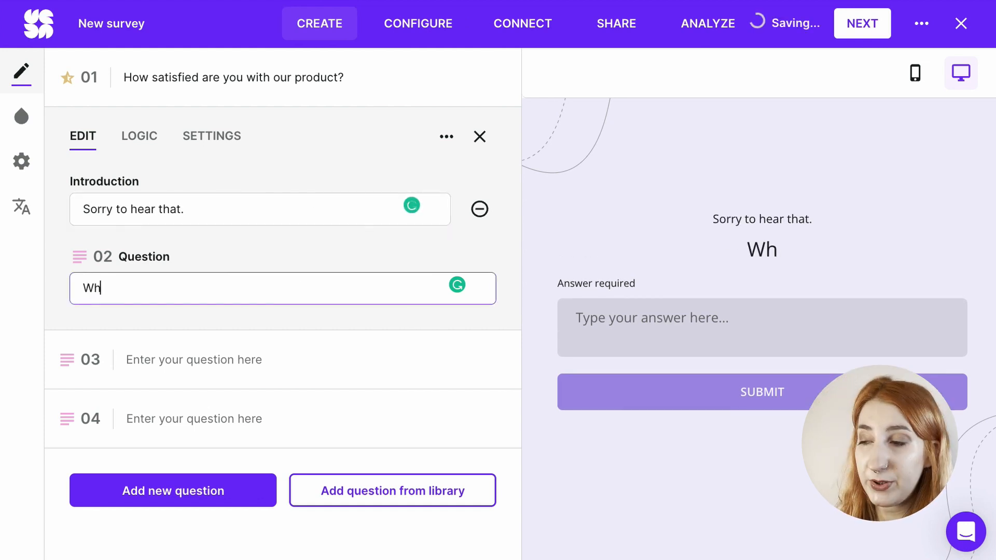
text(at should we improve?)
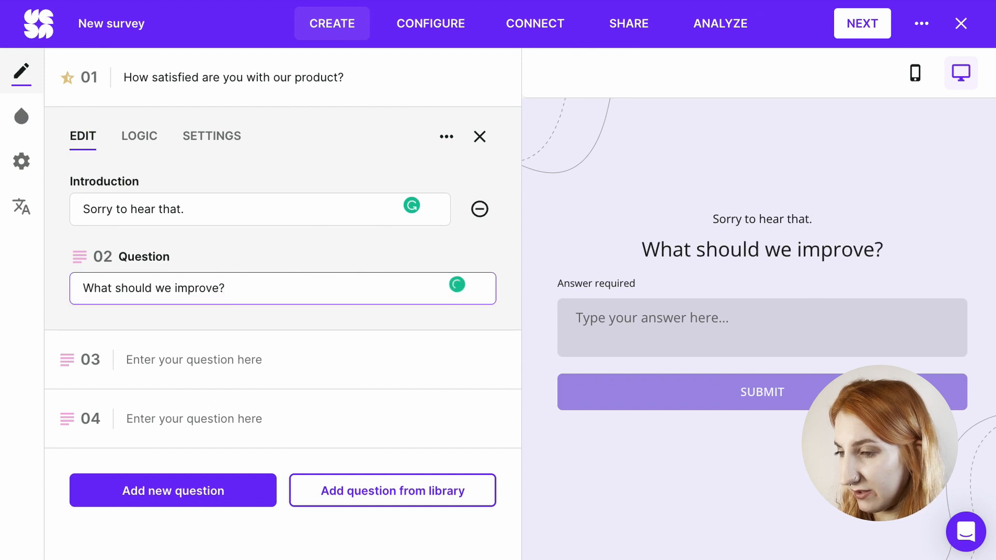
Step: Enter "Is there anything we should improve?" as the text of question 3
click(199, 367)
click(231, 287)
text(Is there na)
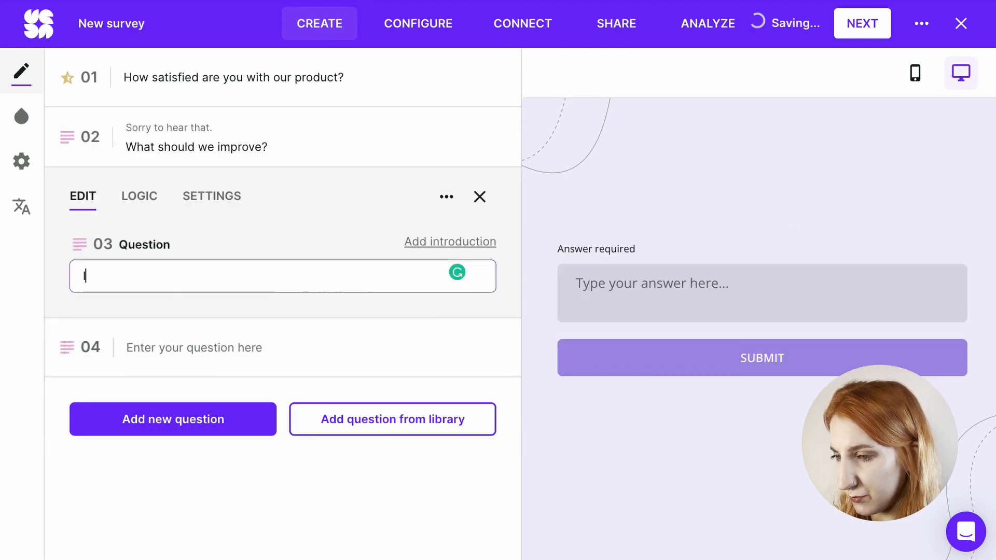
key(BackSpace)
key(BackSpace)
text(anything we s)
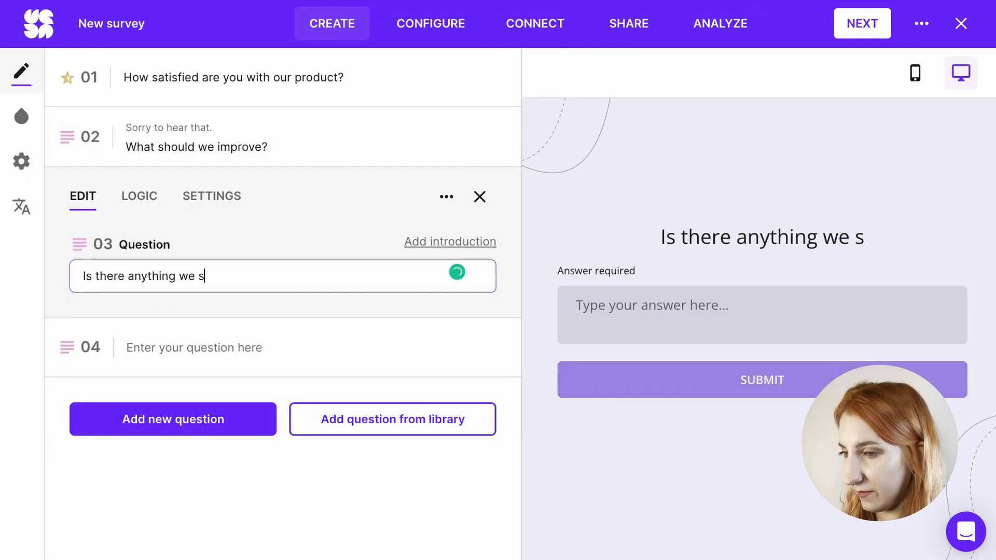
text(hould improve?)
Step: Give question 4 the introduction "Great to hear that!" and the question text "What is the biggest value you get from using our product?"
click(312, 348)
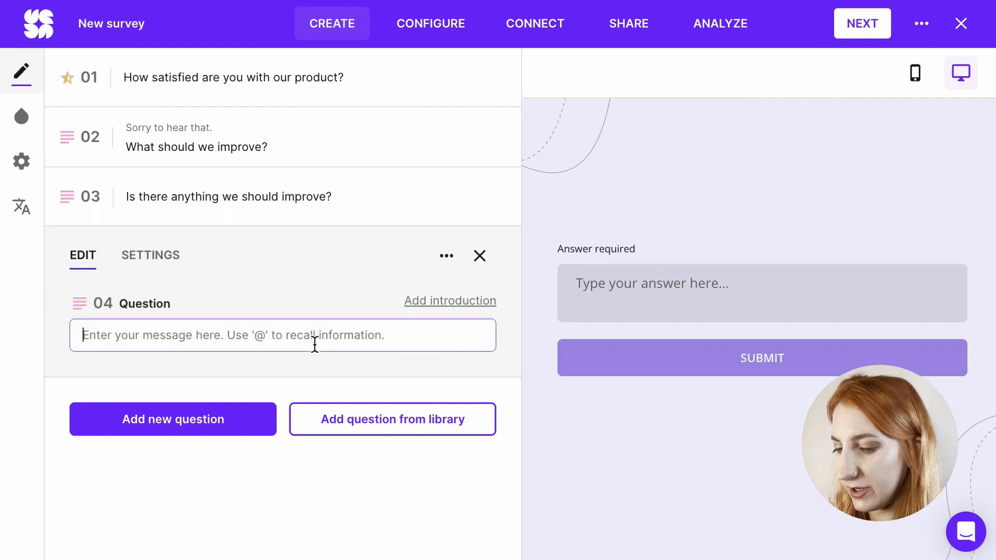
click(431, 304)
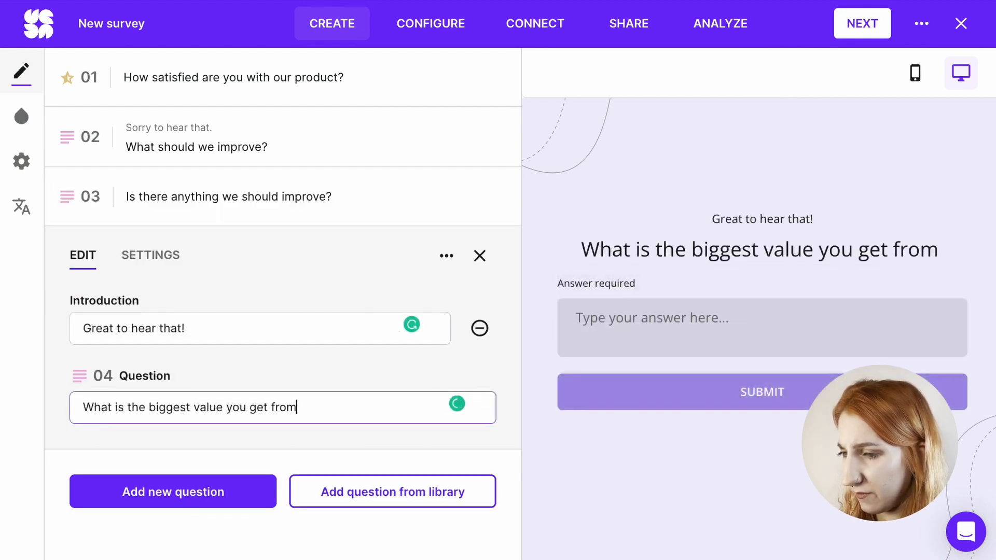
text(using our p)
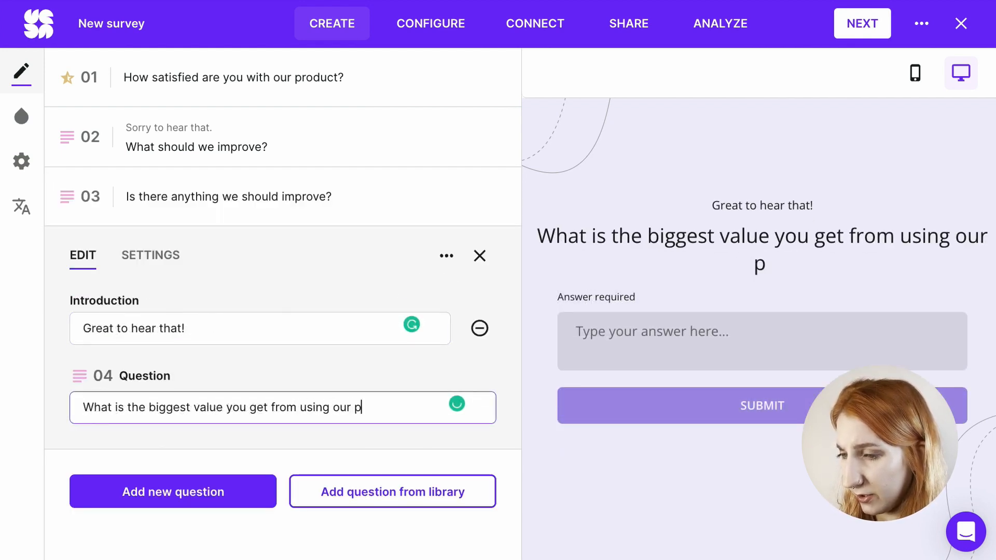
text(roduct?)
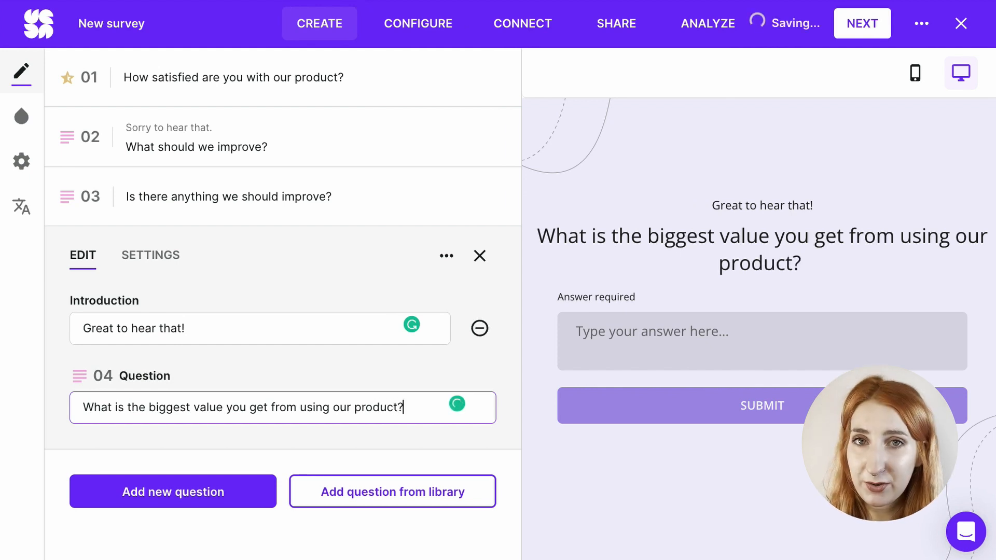
Step: Add logic to question 1 so that an answer between Satisfied and Highly satisfied leads to question 4
click(266, 80)
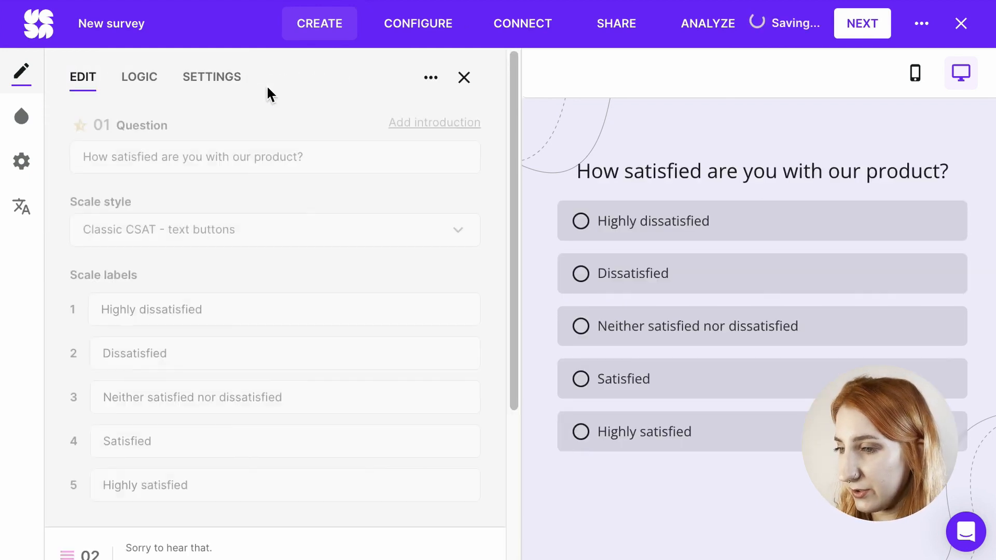
click(149, 82)
click(339, 242)
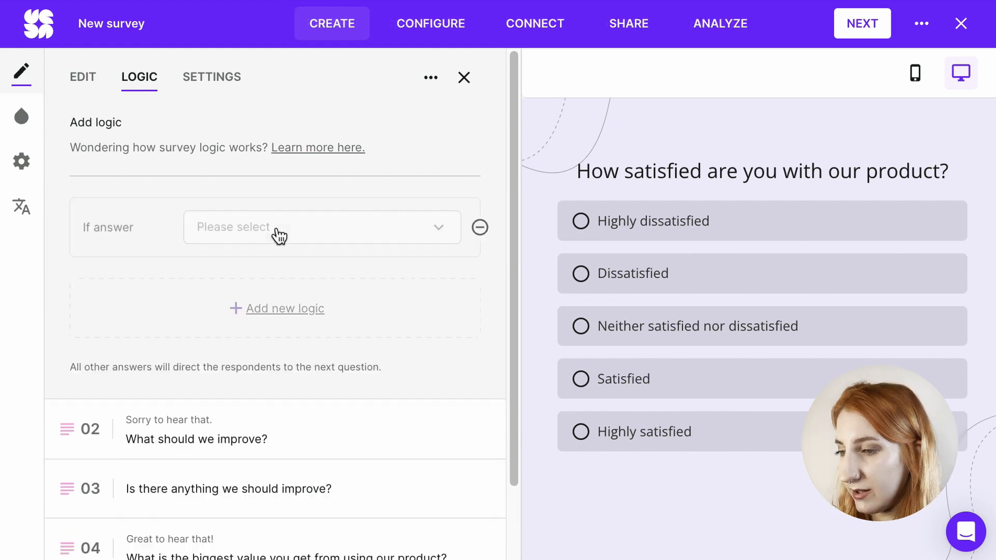
click(278, 233)
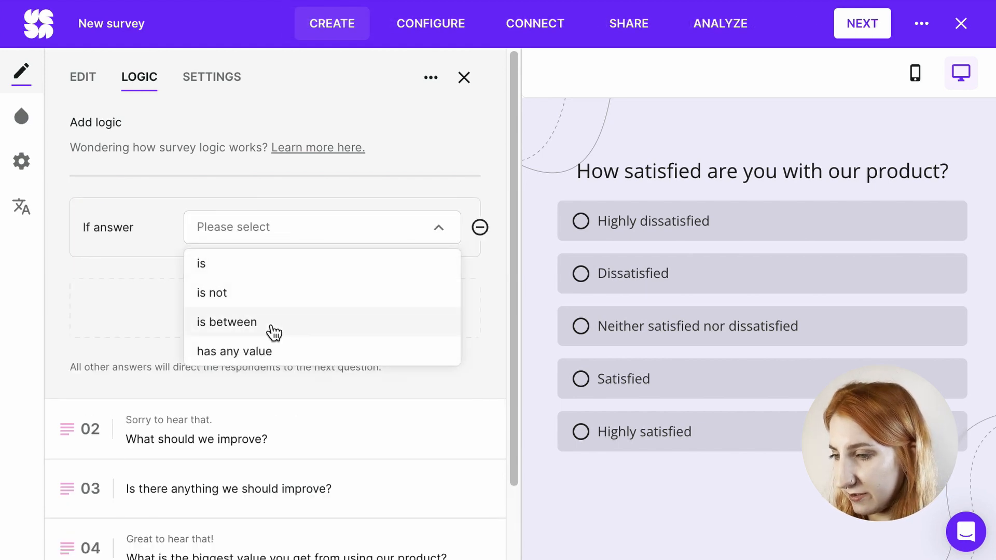
click(273, 332)
drag(285, 252, 286, 381)
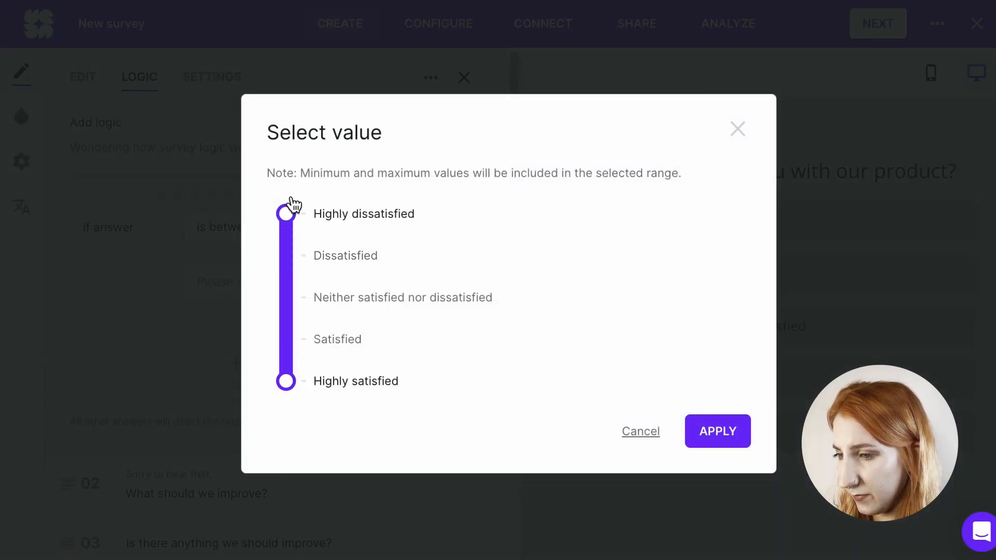
drag(286, 214, 285, 339)
click(724, 444)
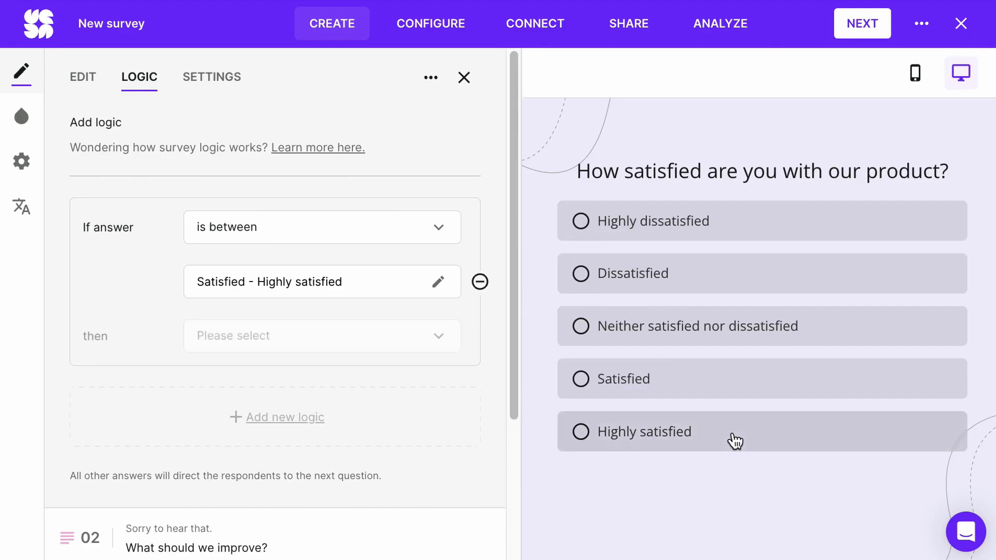
click(274, 343)
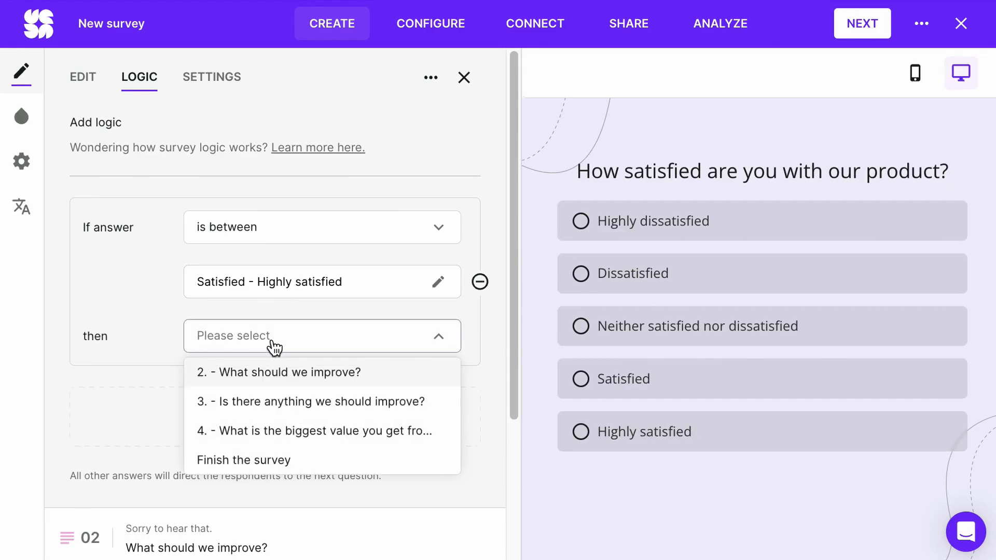
click(274, 431)
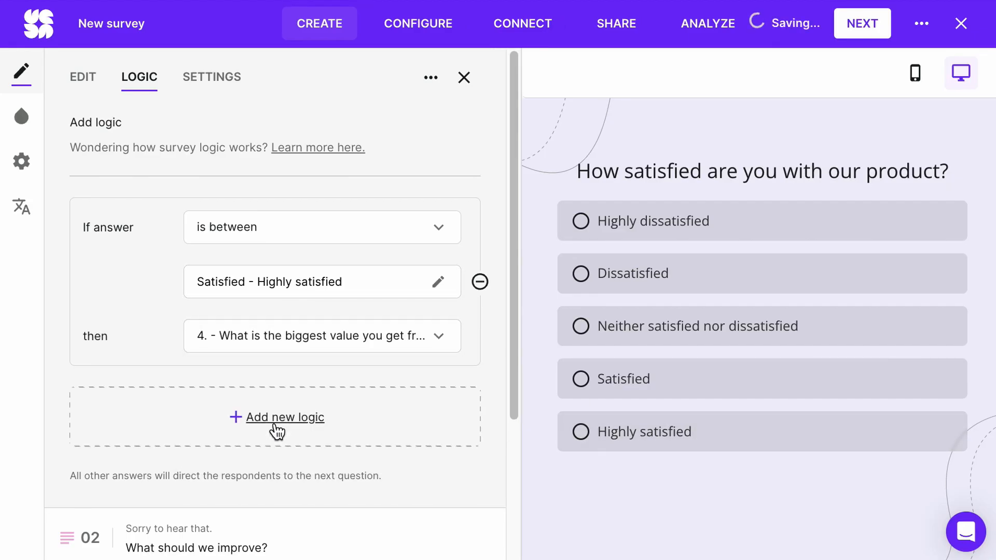
Step: Add a second logic rule to question 1 so that the answer "Neither satisfied nor dissatisfied" leads to question 3
scroll(277, 431, down, 3)
click(279, 313)
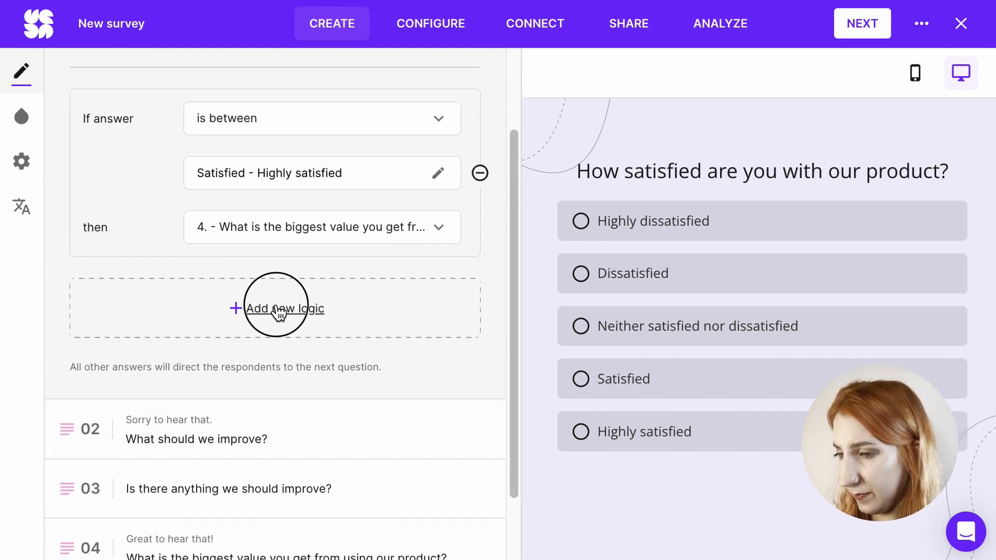
click(232, 207)
click(267, 239)
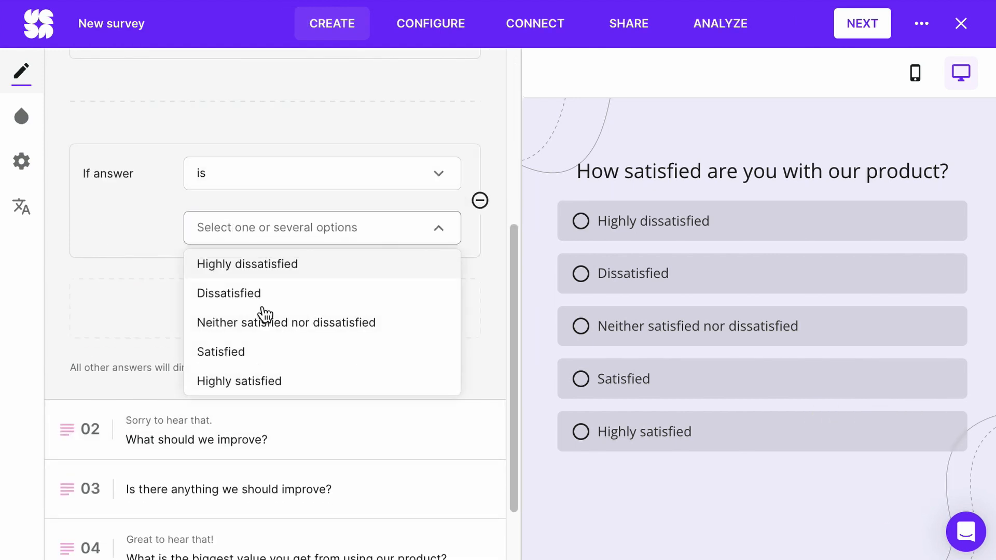
click(259, 336)
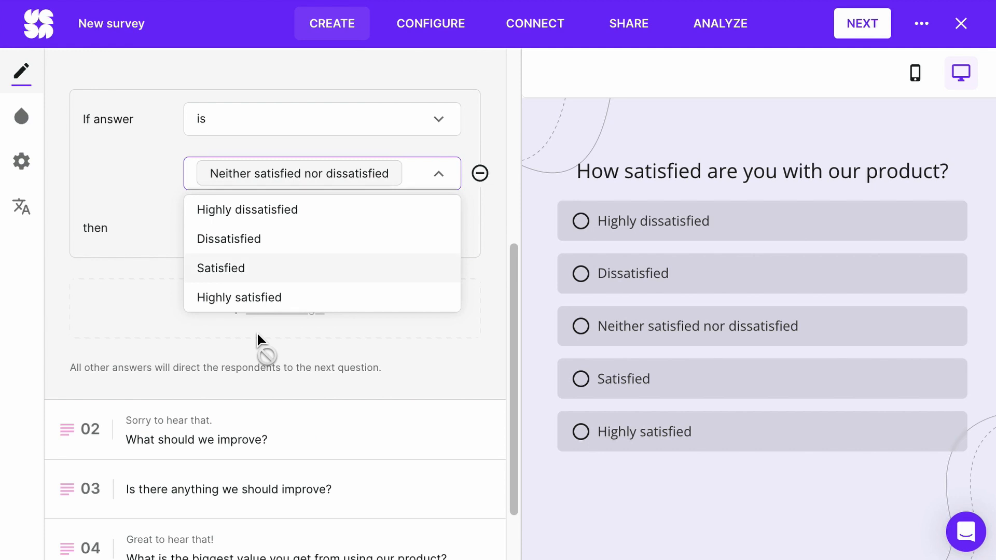
click(151, 257)
click(309, 232)
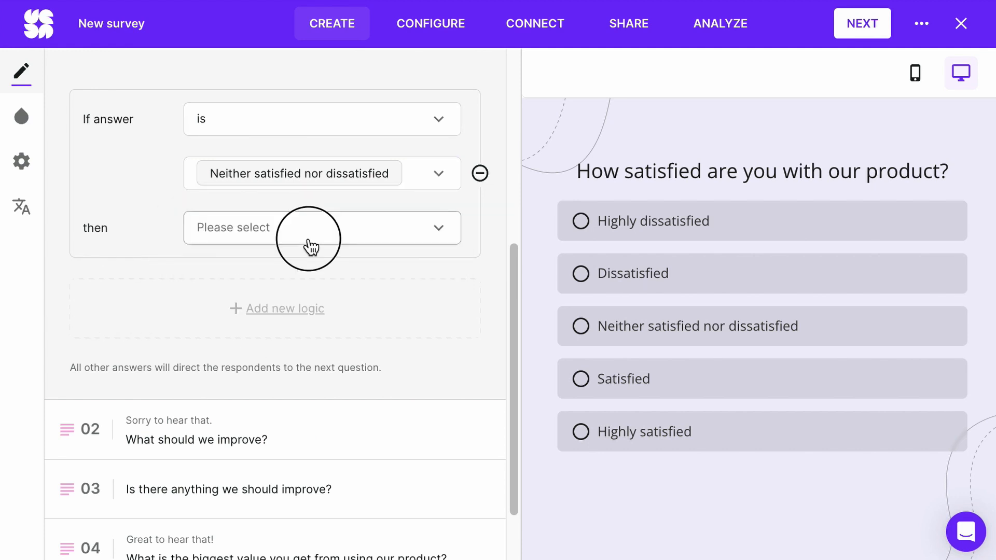
click(305, 294)
Step: Add a third logic rule to question 1 so that an answer between Highly dissatisfied and Dissatisfied leads to question 2
click(293, 310)
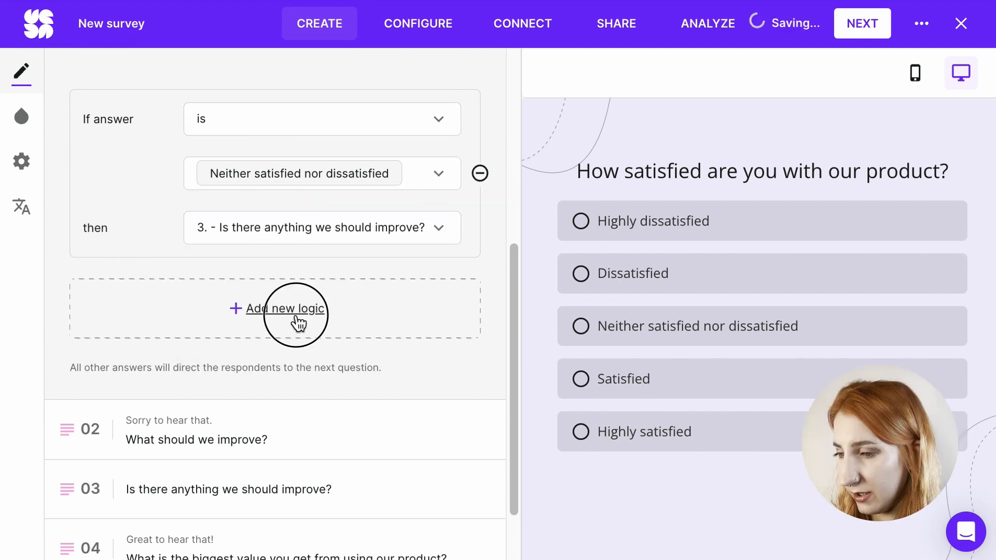
click(249, 232)
click(227, 322)
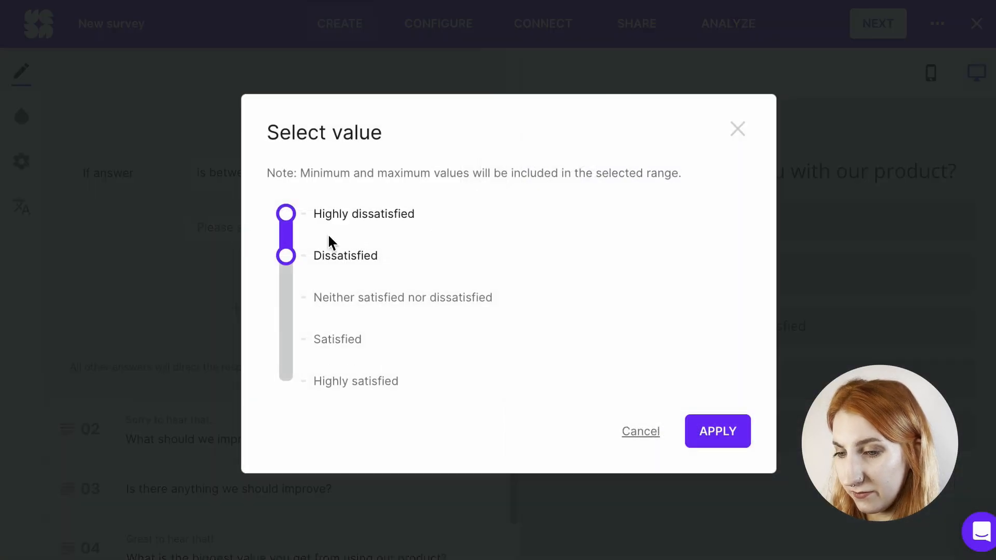
click(695, 434)
click(357, 247)
click(348, 263)
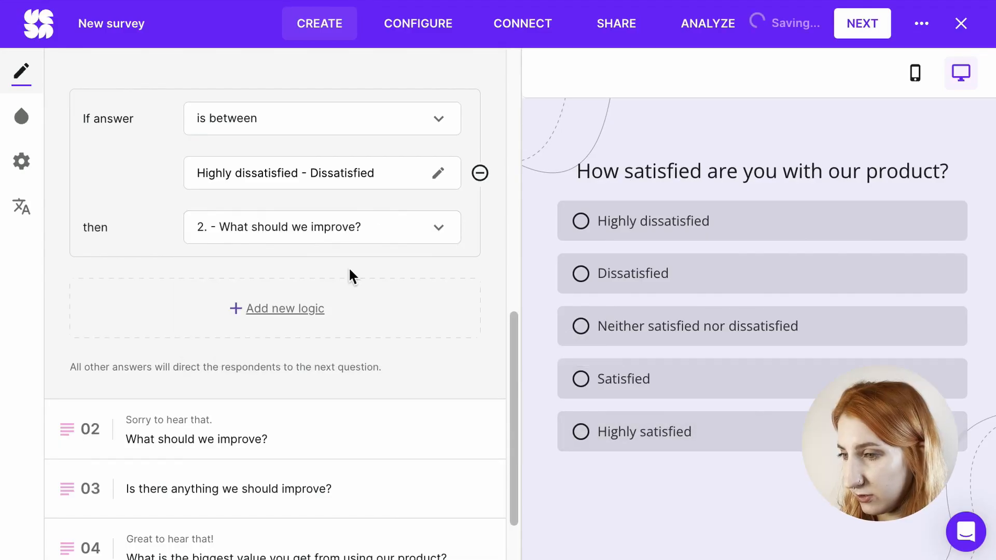
Step: Add logic to question 2, "What should we improve?", so that an answer with any value finishes the survey
click(224, 419)
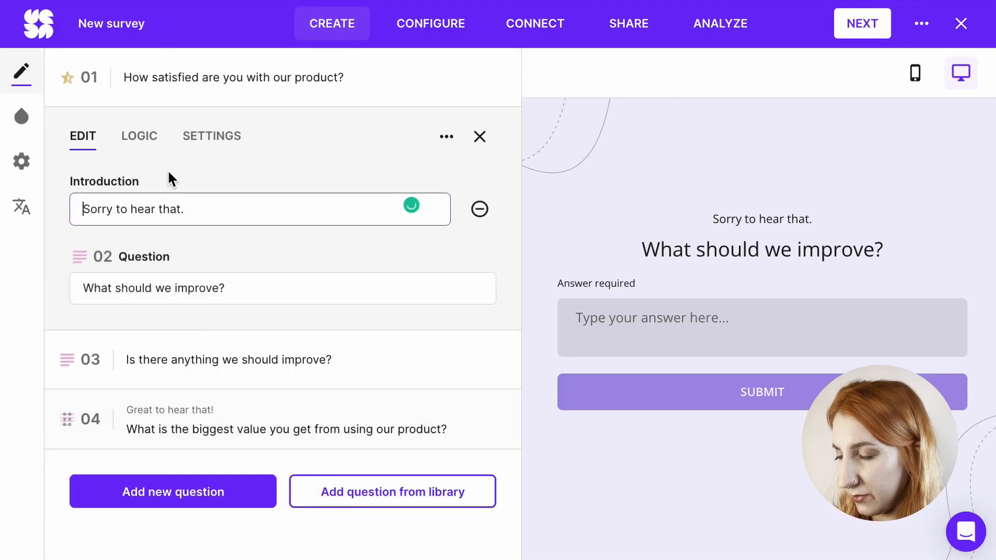
click(146, 147)
click(311, 299)
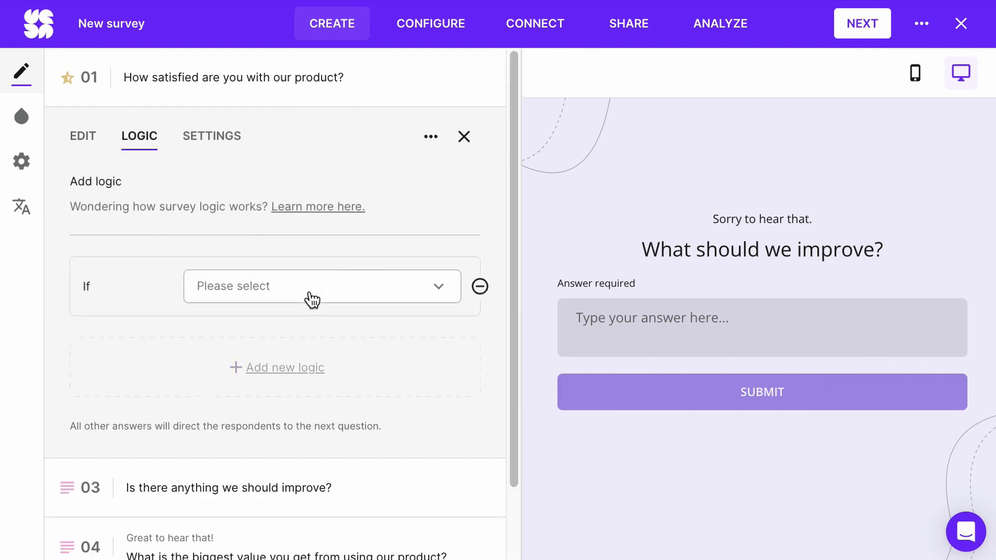
click(311, 298)
click(311, 381)
click(295, 342)
click(249, 435)
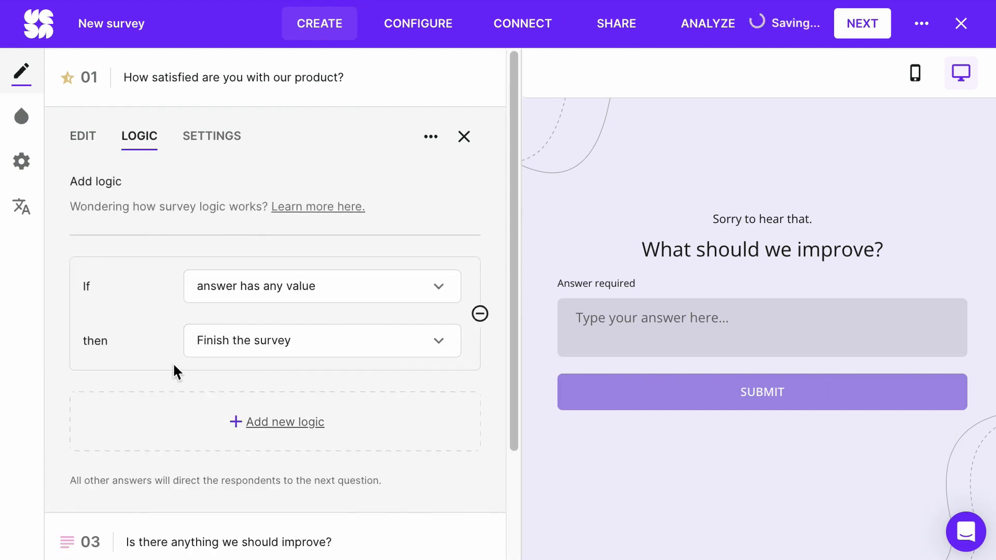
Step: Add logic to question 3, "Is there anything we should improve?", so that an answer with any value finishes the survey
scroll(173, 371, down, 3)
click(229, 410)
click(141, 208)
click(285, 347)
click(285, 347)
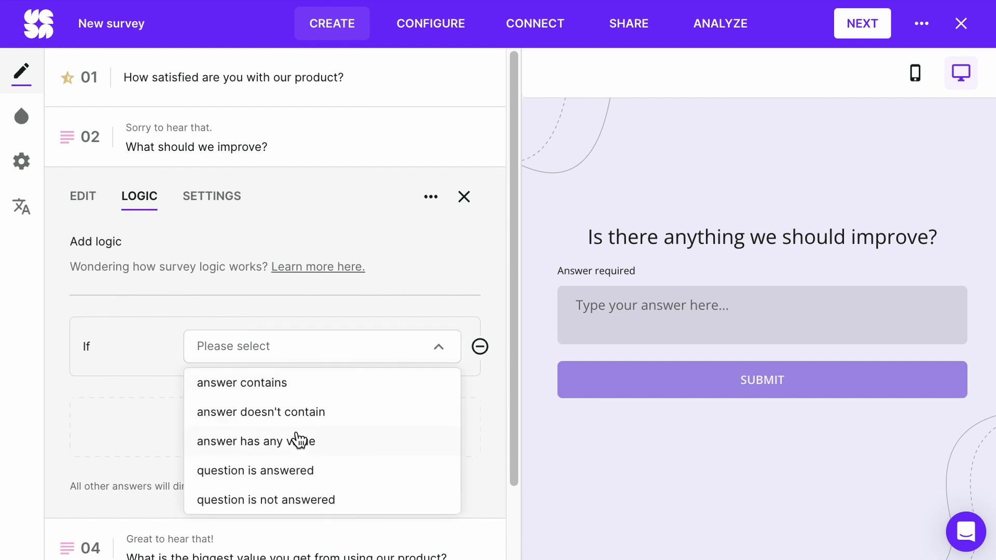
click(301, 440)
click(284, 400)
click(261, 467)
Step: Add a Text answer question 5 reading "Why have you decided to give us", followed by the recalled answer to question 1
scroll(259, 439, down, 3)
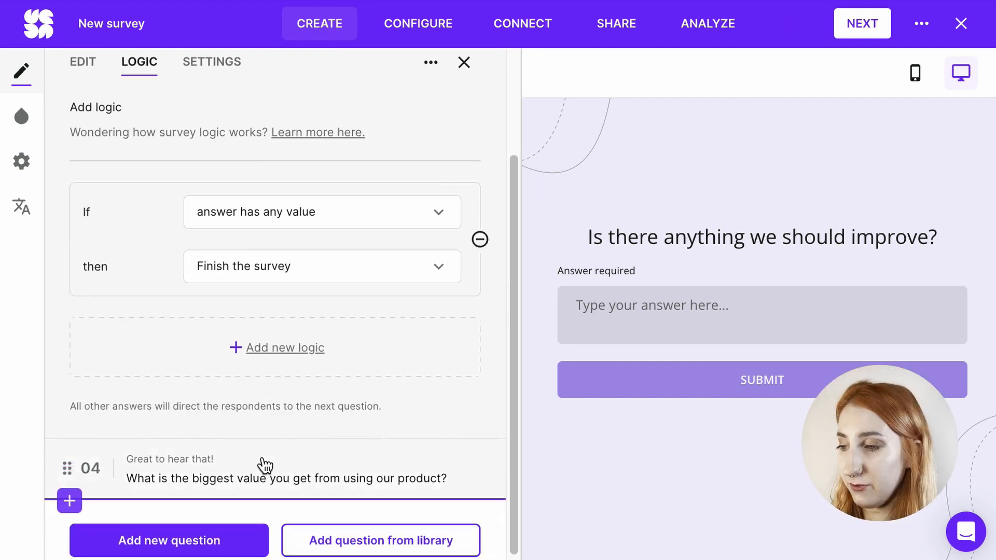
click(260, 466)
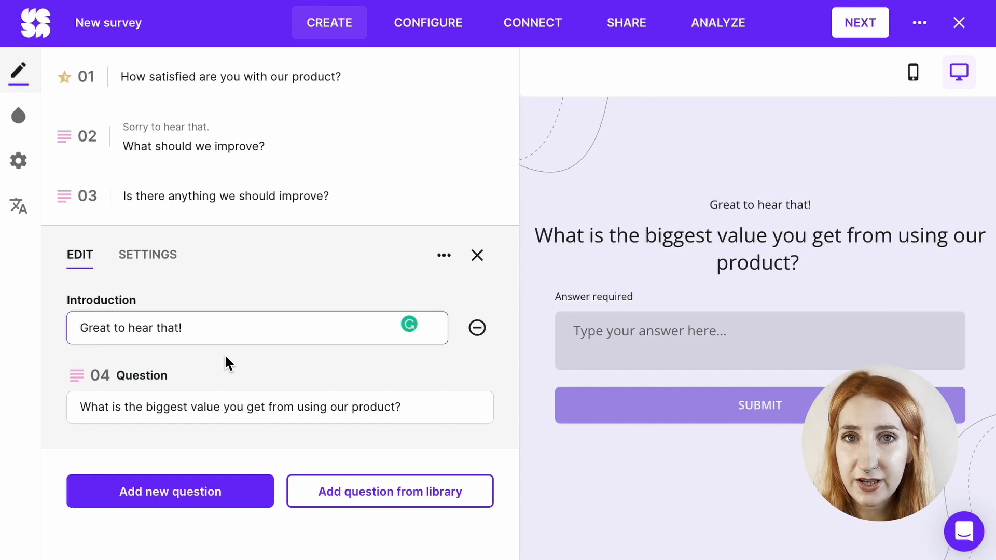
click(201, 483)
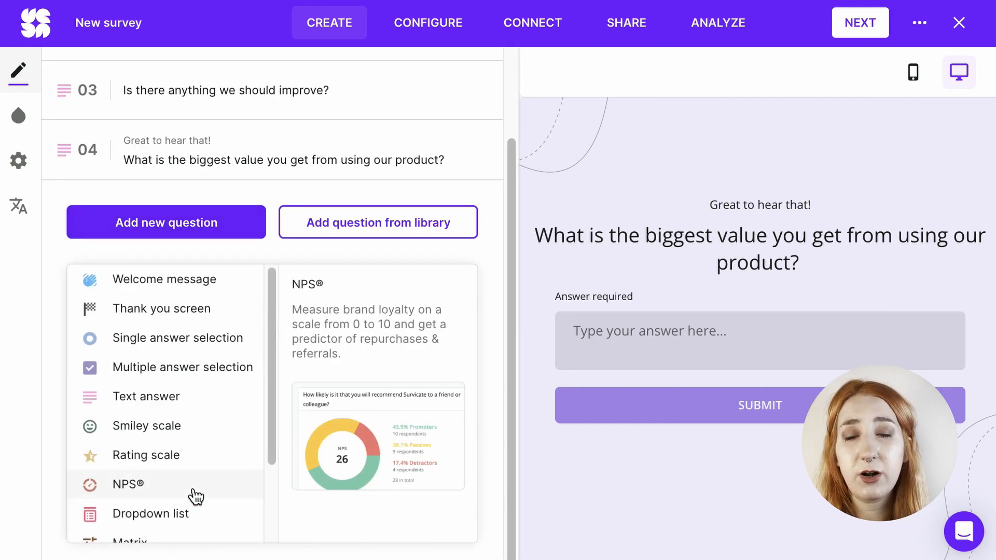
click(177, 398)
text(Wh)
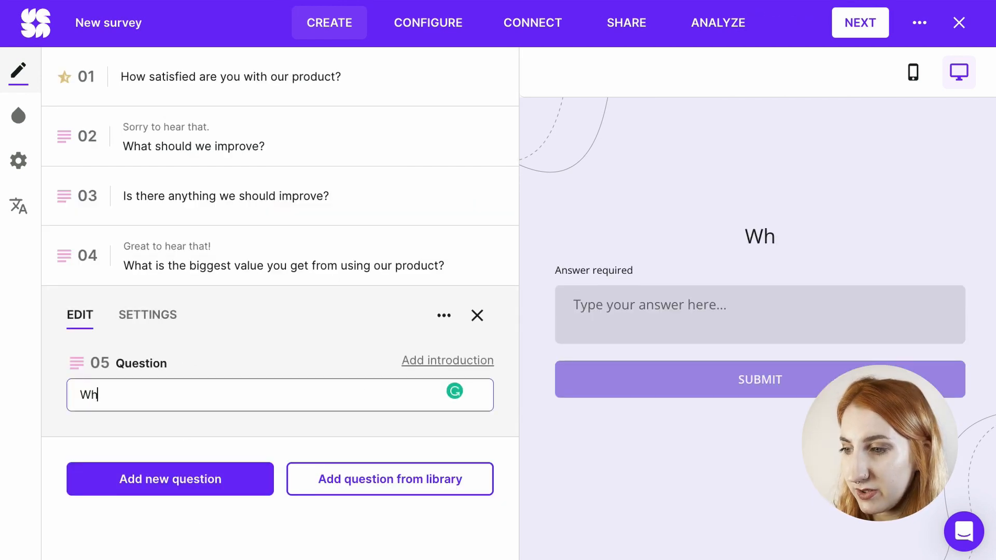
text(y have you deci)
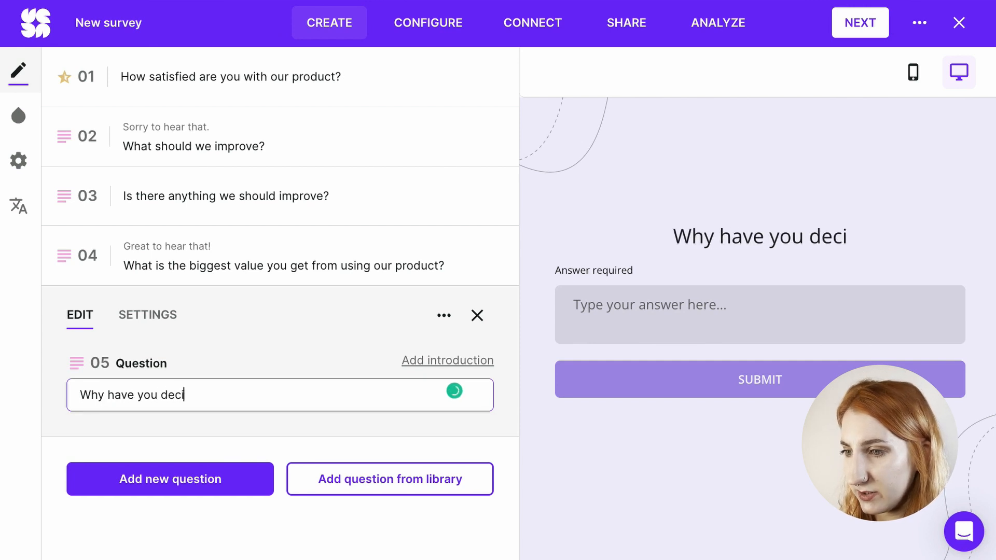
text(ded to g)
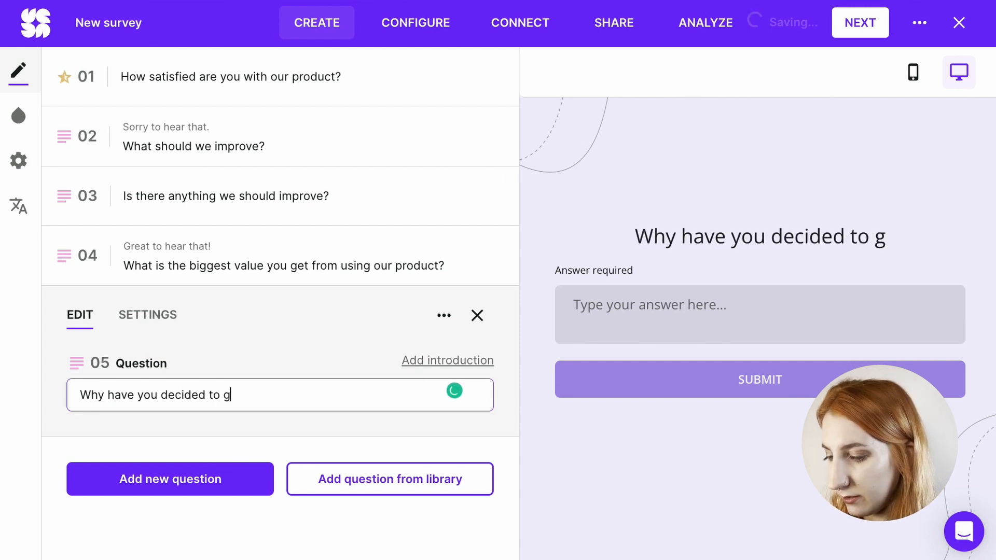
text(ive us @)
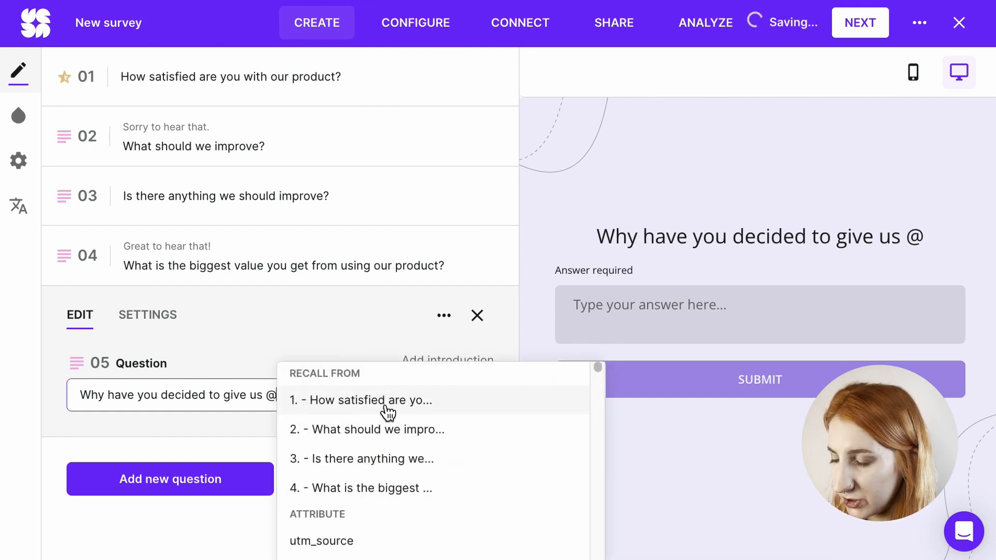
click(386, 405)
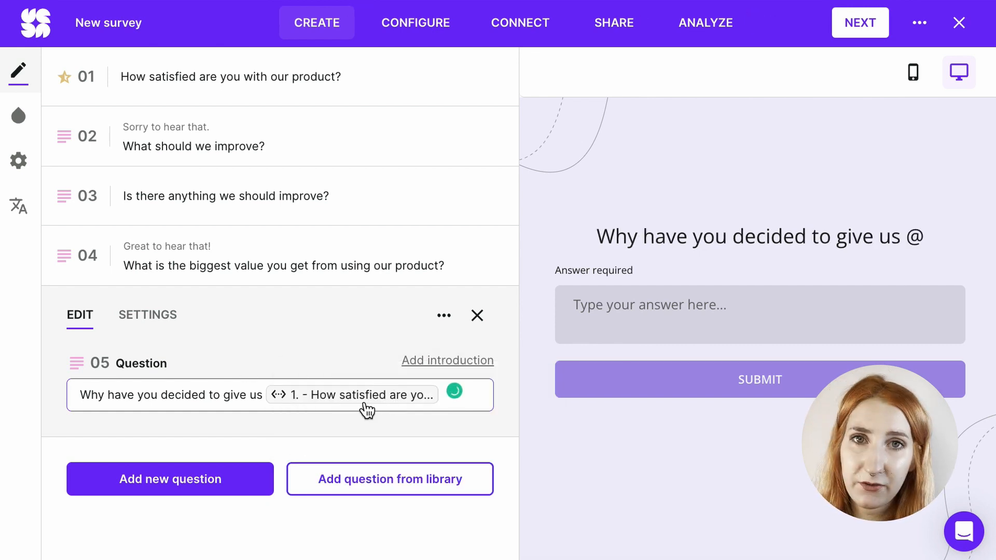
Step: Set the fallback text of the recalled answer in question 5 to "this score"
click(341, 397)
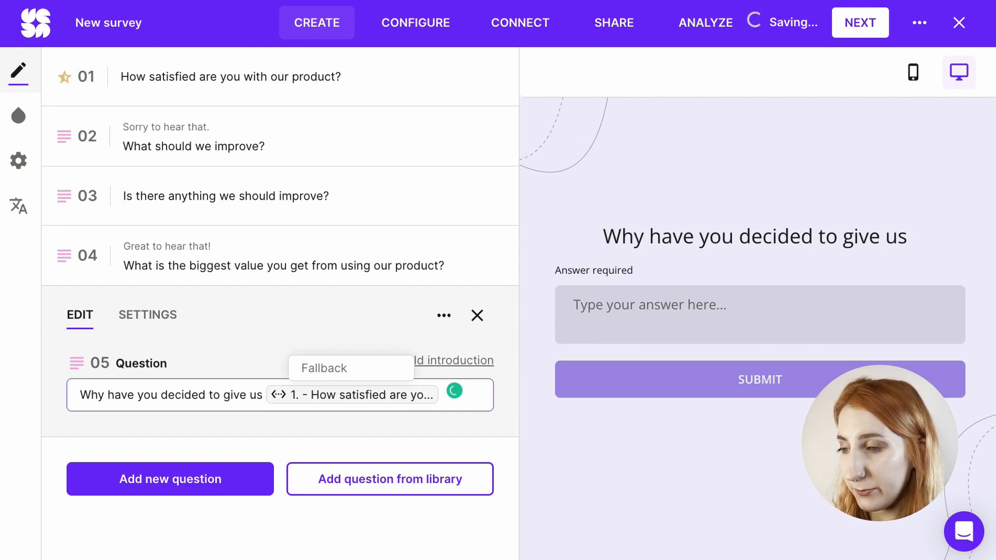
text(this score)
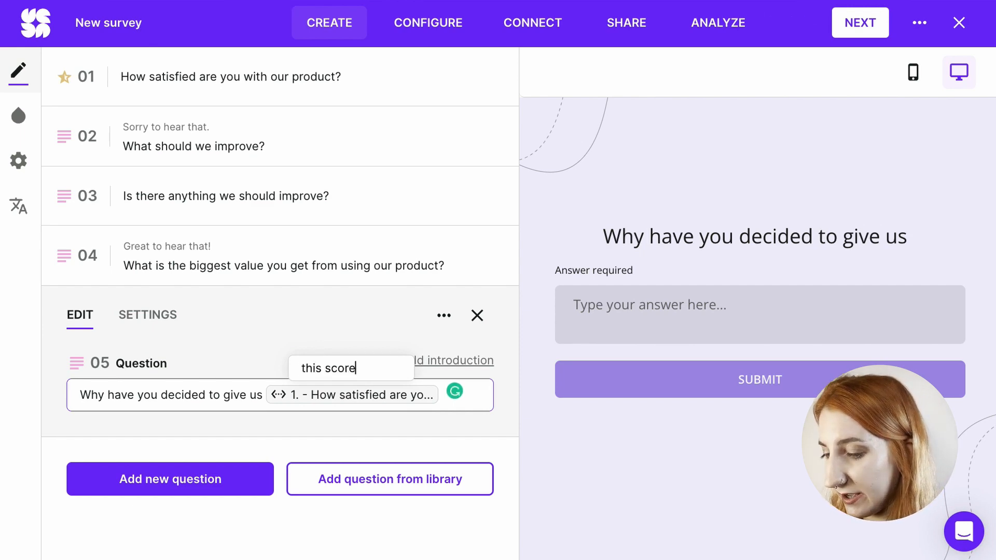
key(Return)
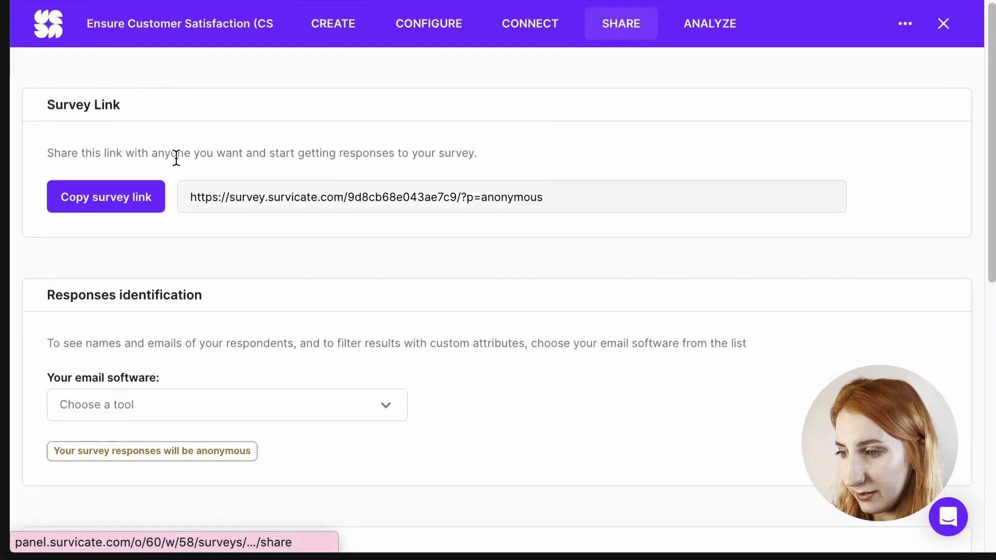
Step: Copy the survey link and test the shared survey by giving the satisfaction question a rating of 5 stars
click(84, 205)
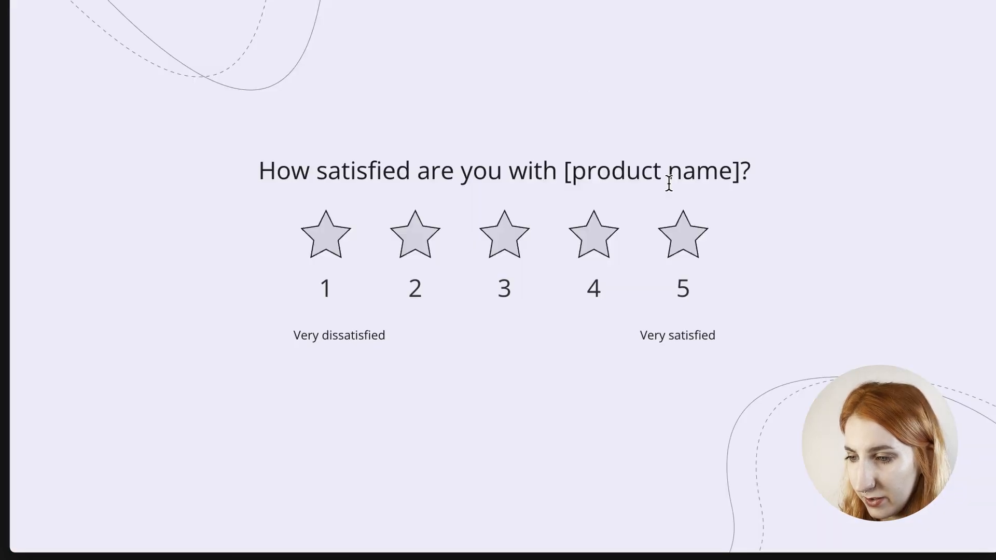
click(683, 233)
drag(711, 172, 667, 176)
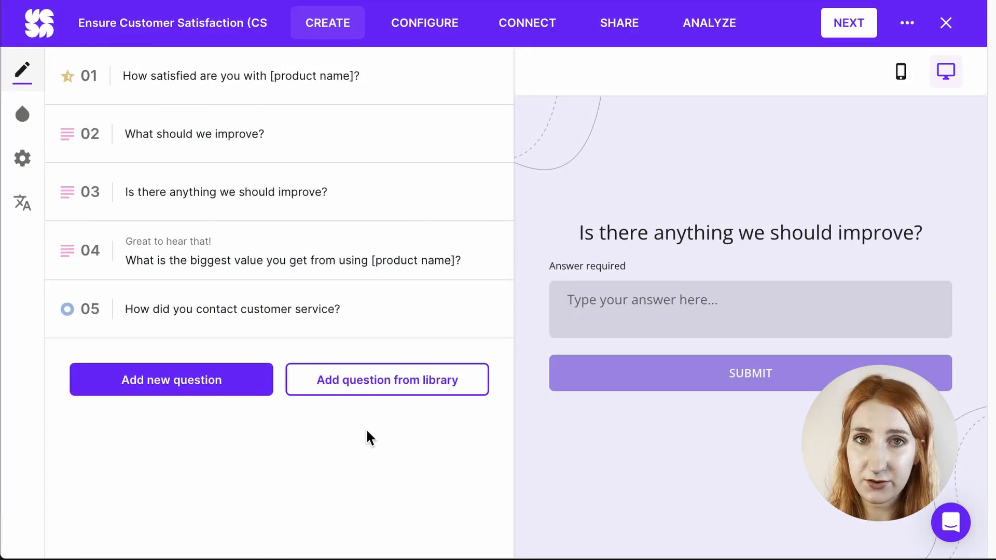
Step: Add logic to question 3, "Is there anything we should improve?", so that an answer containing "customer service" leads to question 5
click(244, 205)
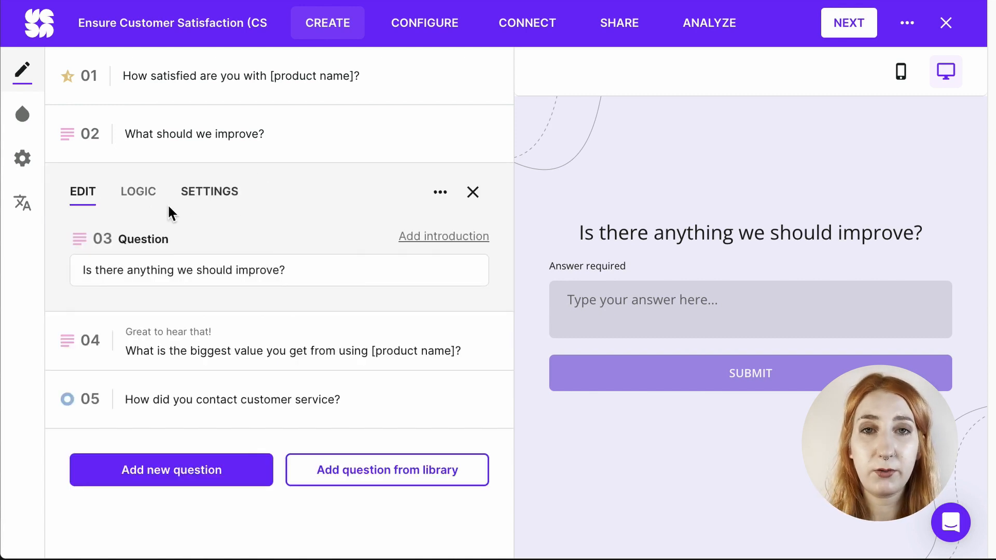
click(141, 203)
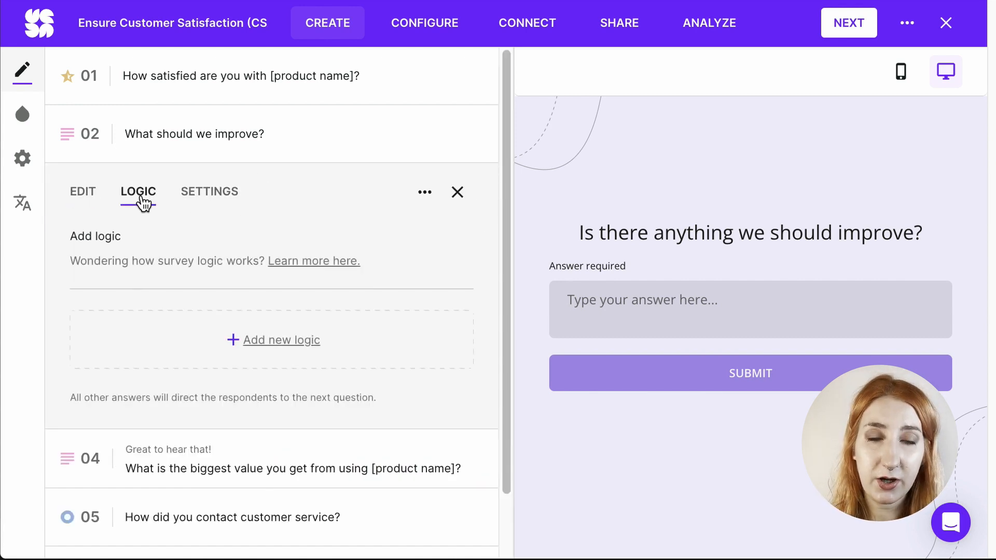
click(205, 329)
click(233, 342)
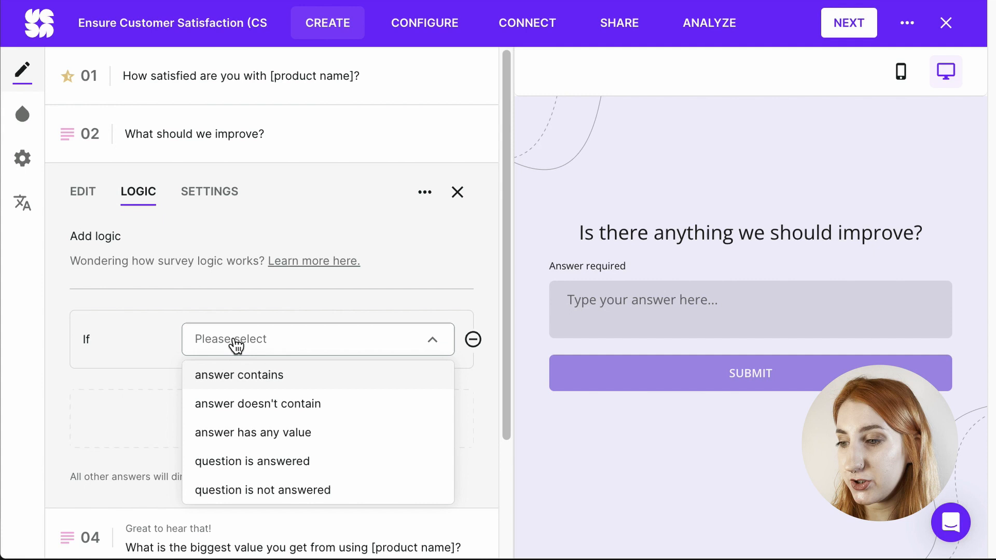
click(247, 387)
click(244, 393)
text(customer service)
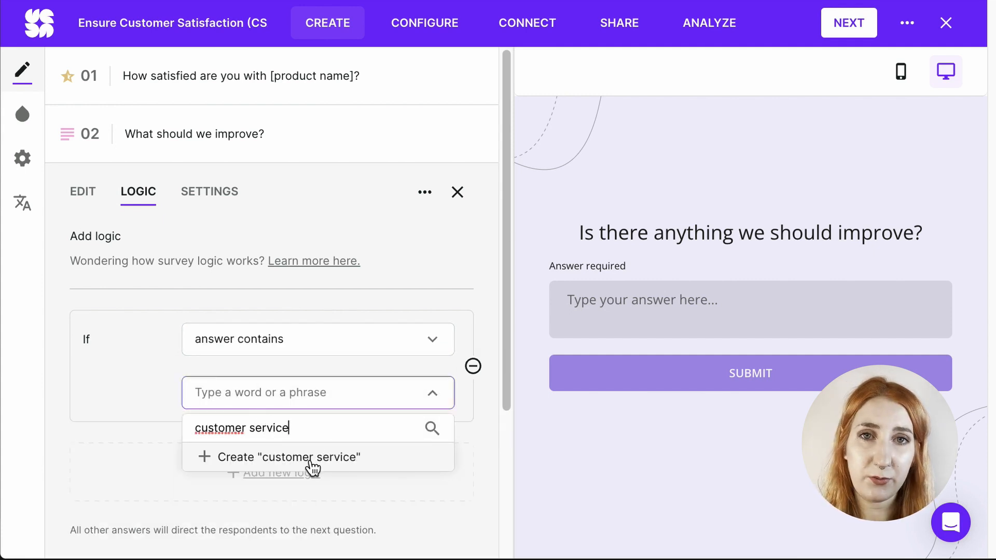
click(312, 464)
click(301, 460)
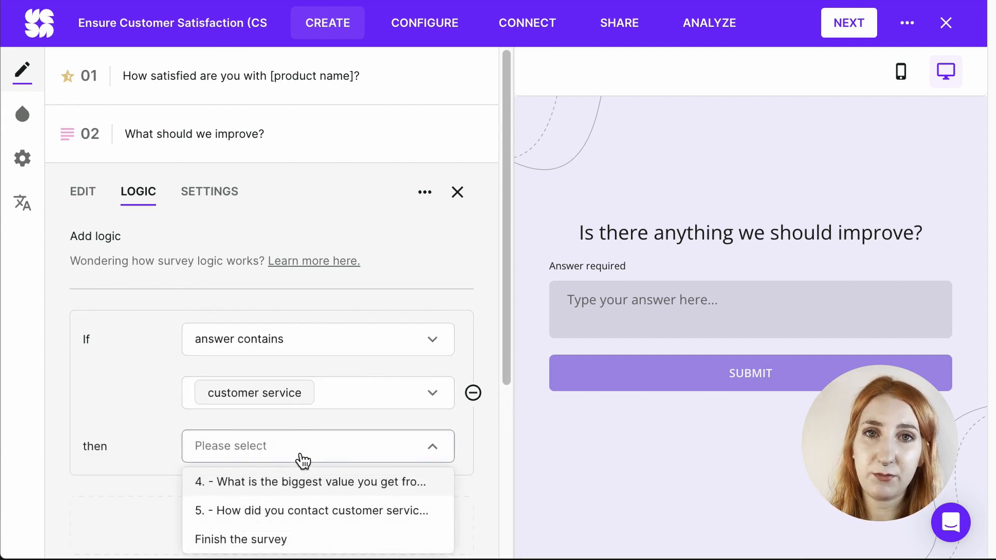
click(319, 516)
scroll(350, 493, down, 5)
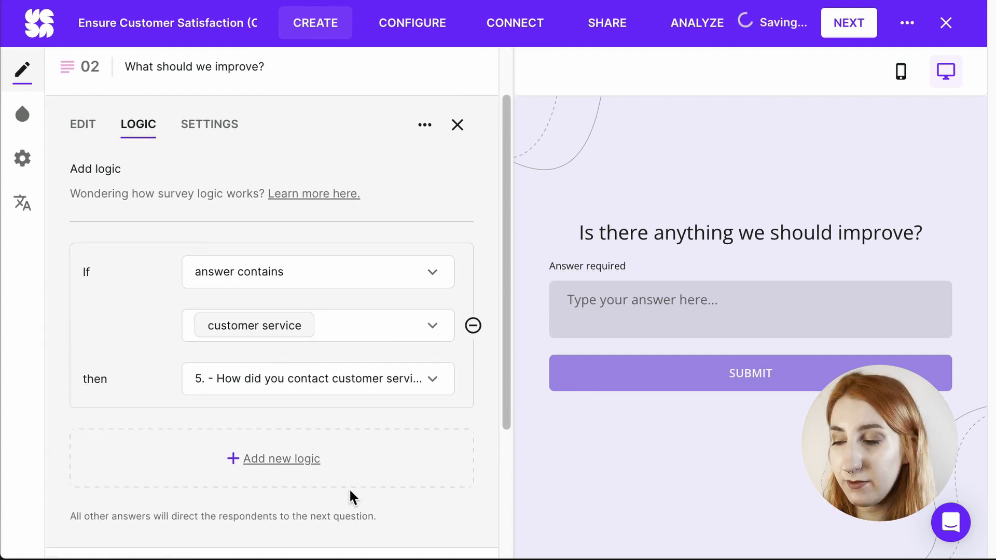